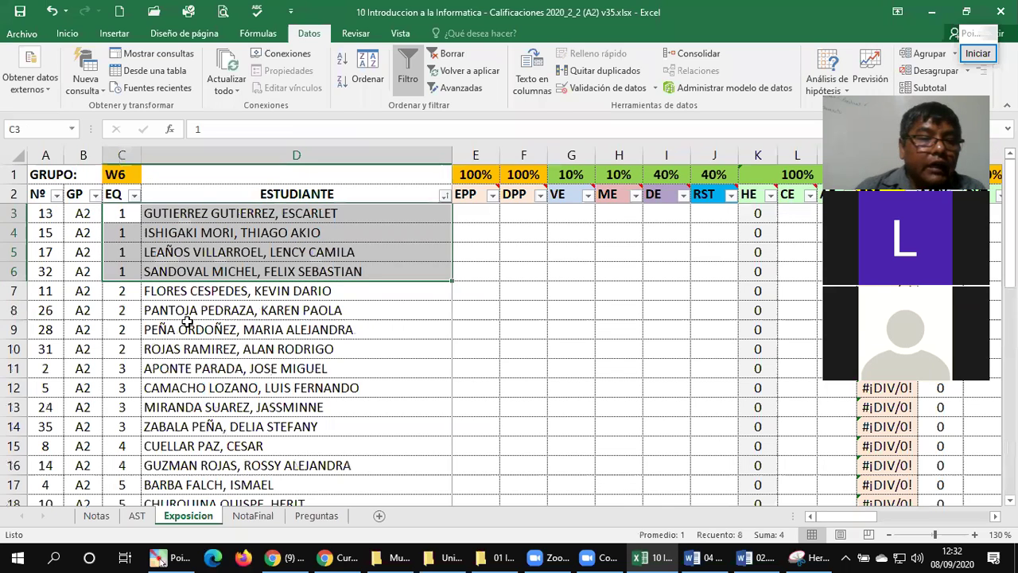
Review the members of teams 2 to 7 in the Exposicion sheet, highlighting each team's rows in the EQ and ESTUDIANTE columns.
left_click_drag(124, 291, 285, 346)
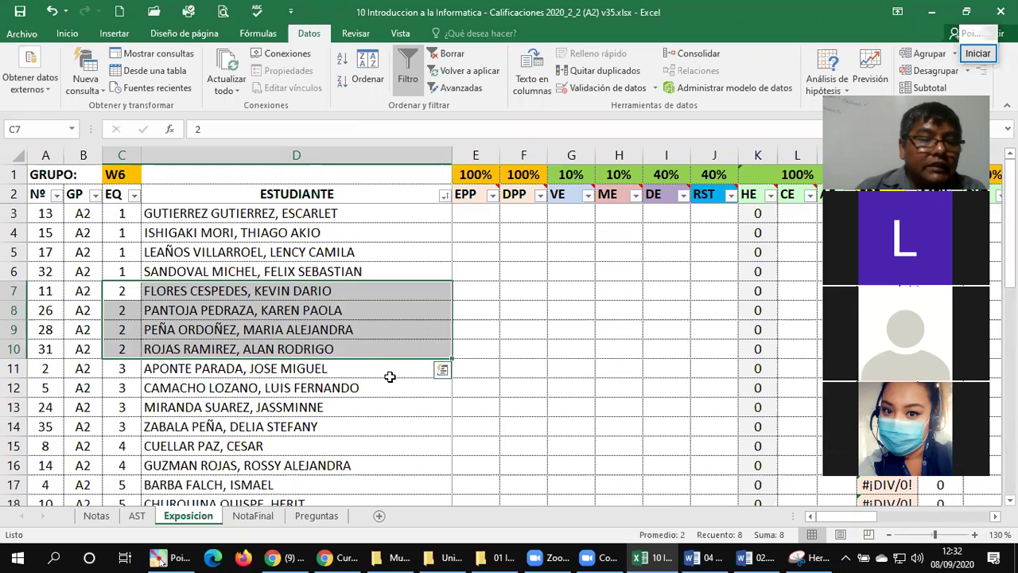
scroll(389, 377, "down", 1)
left_click_drag(132, 304, 268, 366)
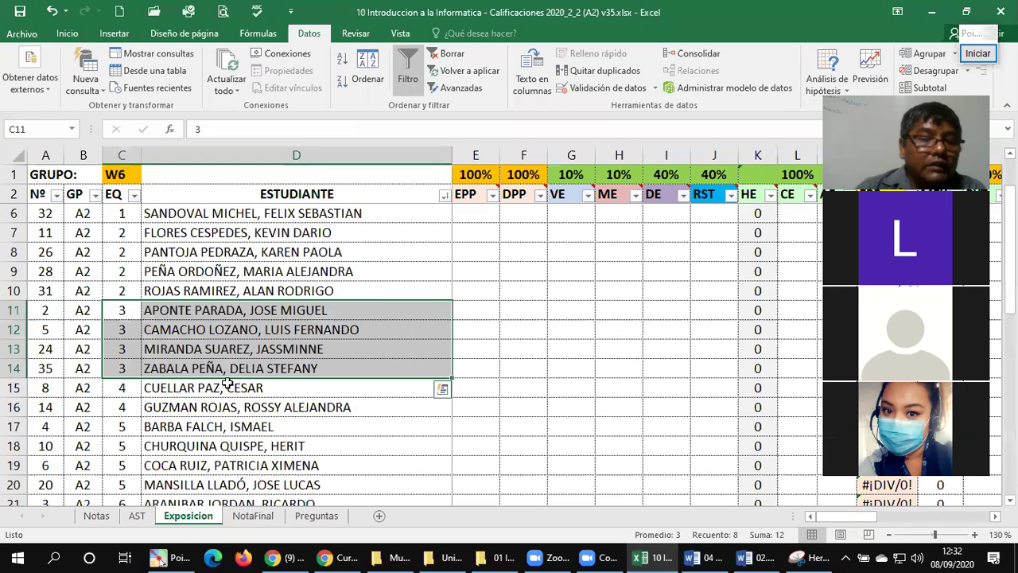
scroll(233, 382, "down", 2)
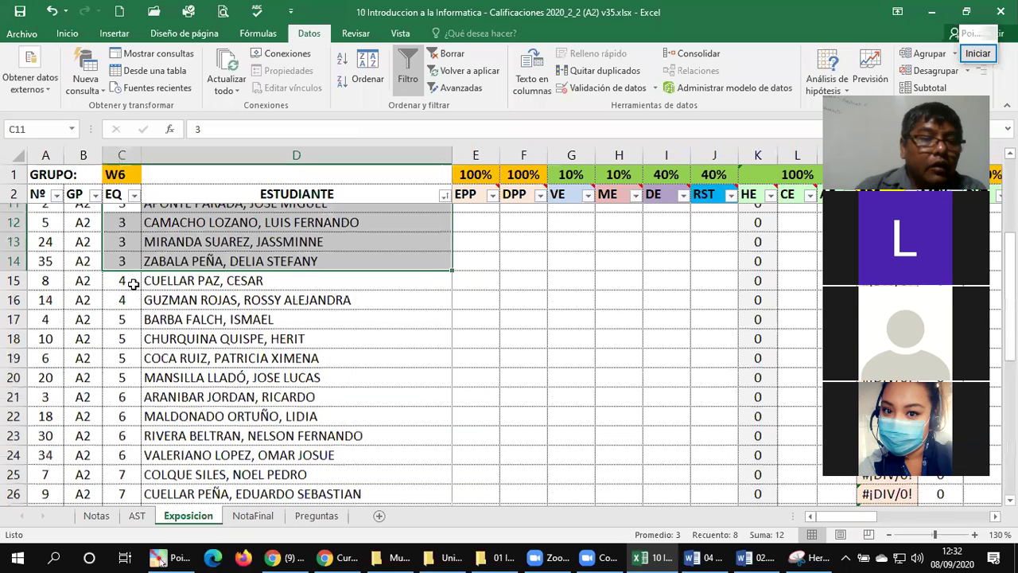
left_click_drag(128, 273, 215, 291)
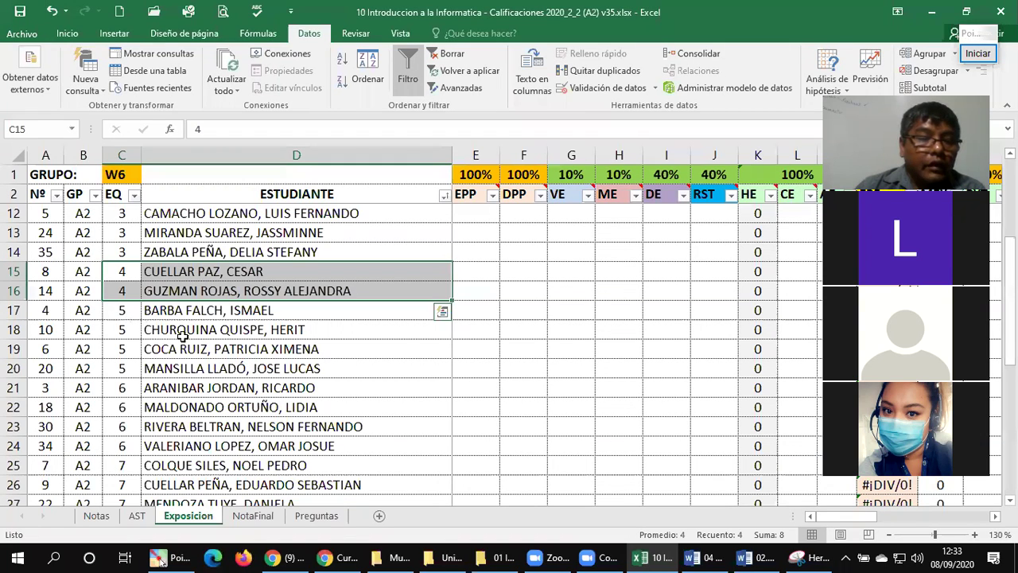
left_click_drag(122, 310, 217, 366)
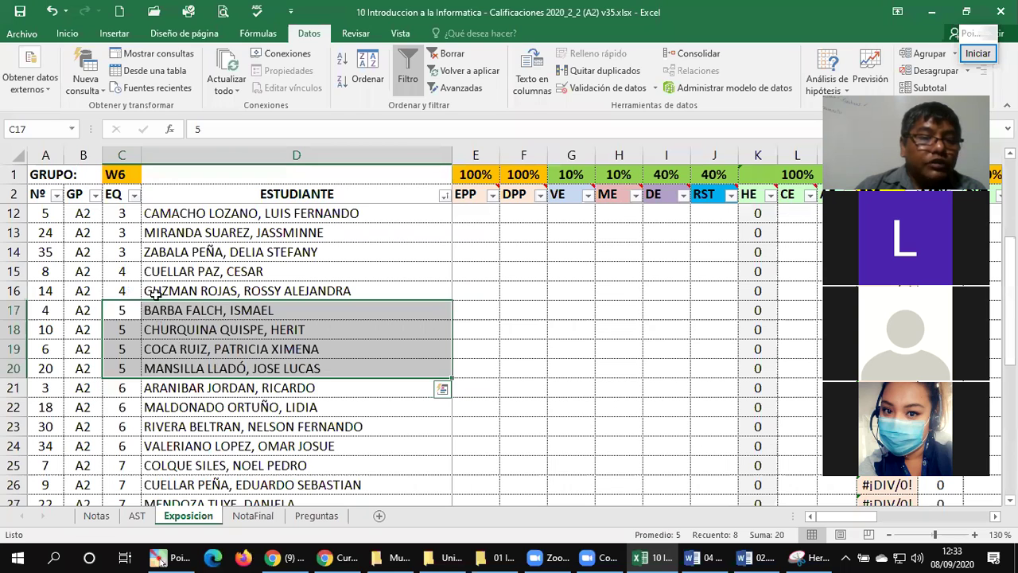
scroll(210, 327, "down", 2)
left_click_drag(121, 271, 184, 326)
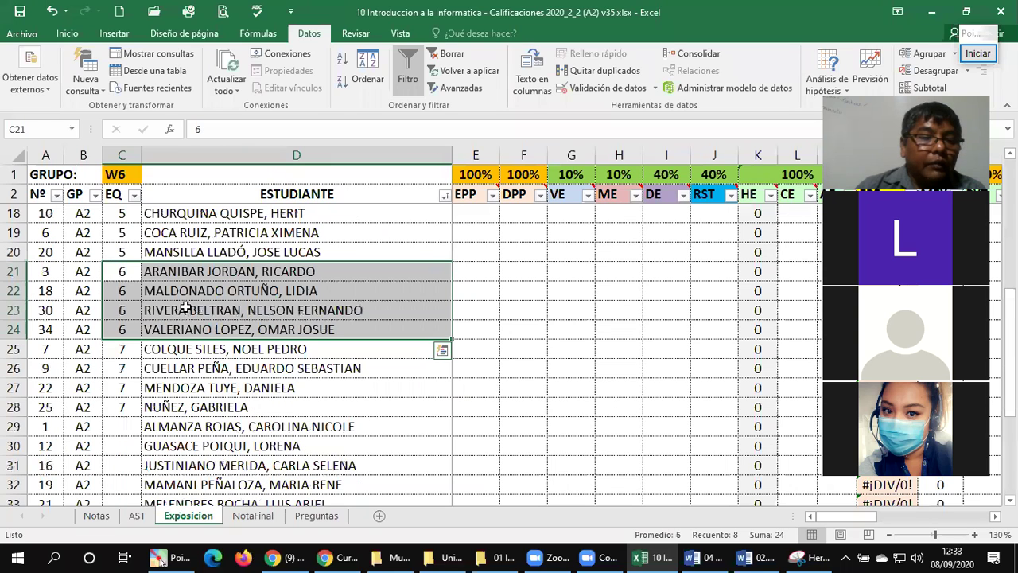
scroll(157, 329, "down", 1)
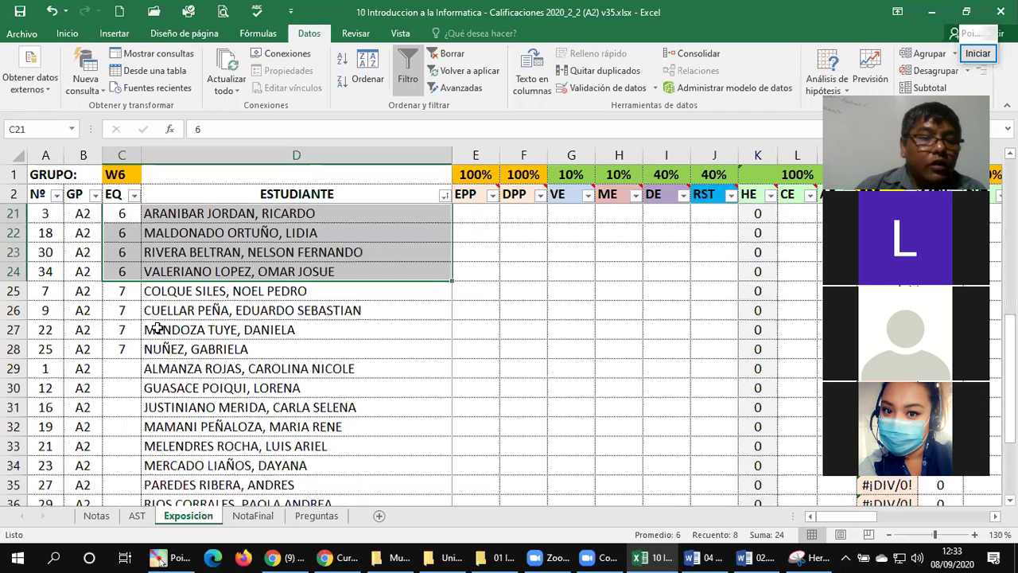
left_click_drag(122, 291, 191, 333)
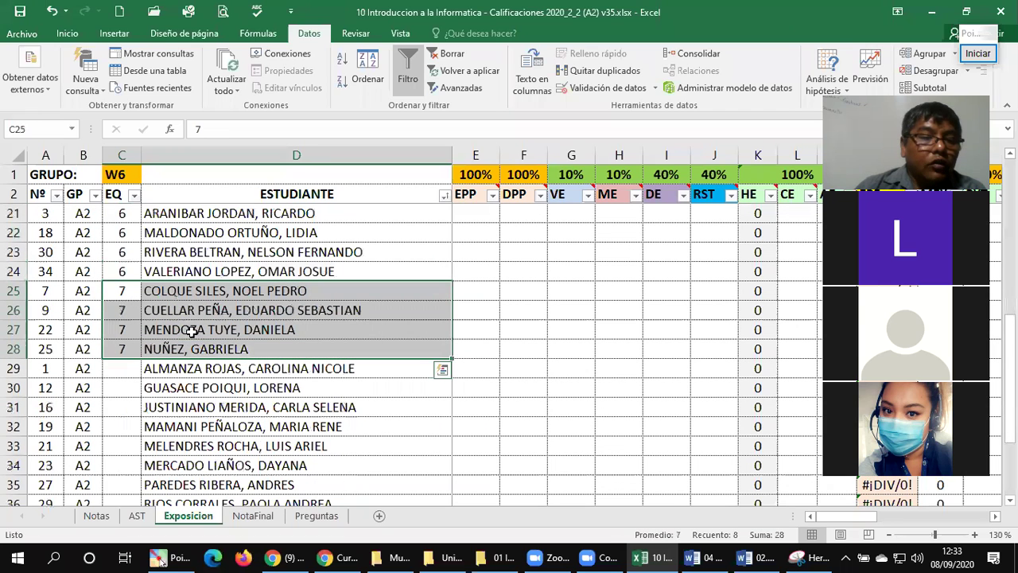
Examine the students without a team in rows 29 to 37, and check the Introducción Informatica group chat in WhatsApp before returning to Excel.
left_click(170, 387)
scroll(169, 388, "down", 1)
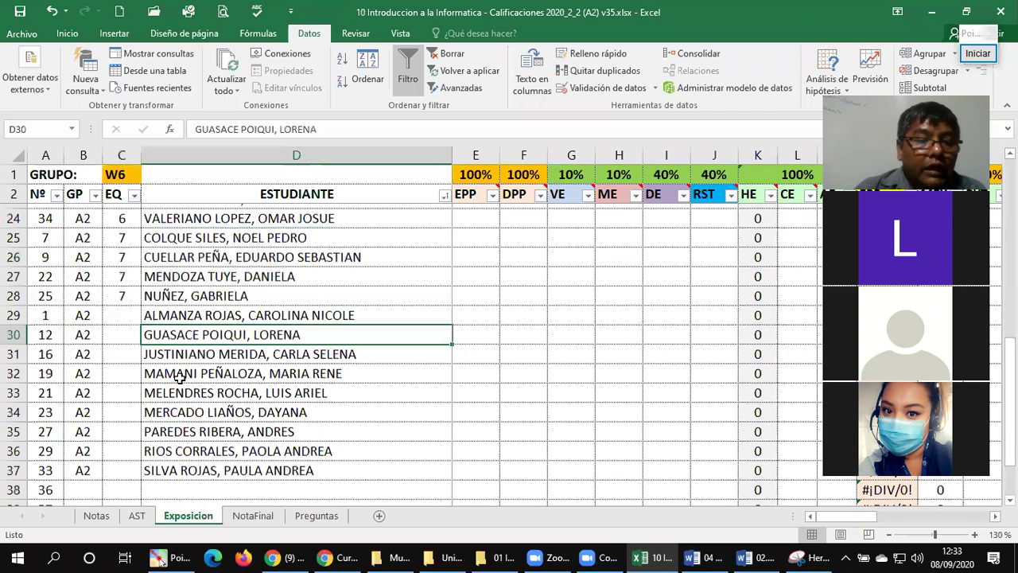
left_click(160, 311)
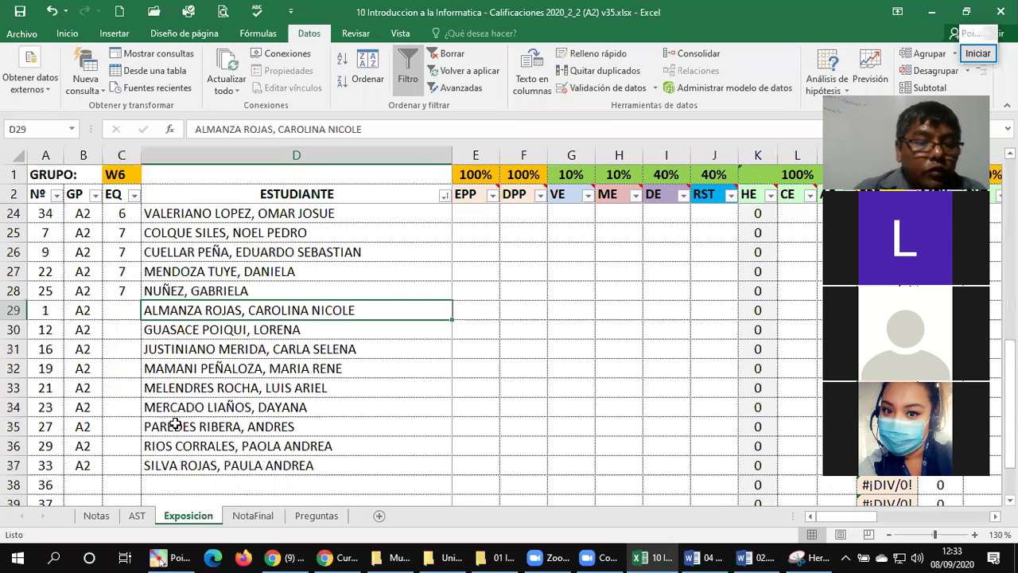
left_click(130, 310)
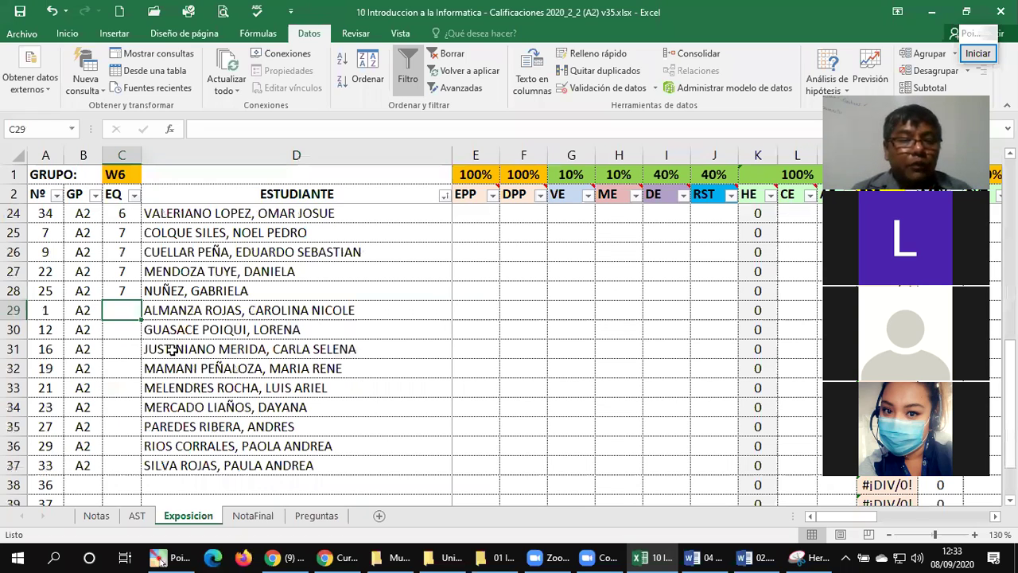
key("alt+Tab")
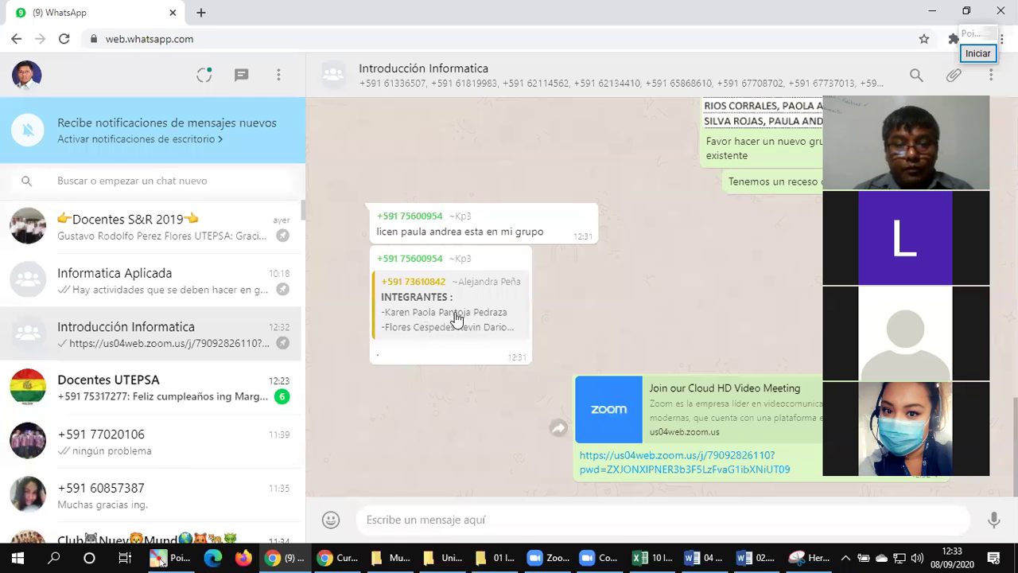
left_click(652, 556)
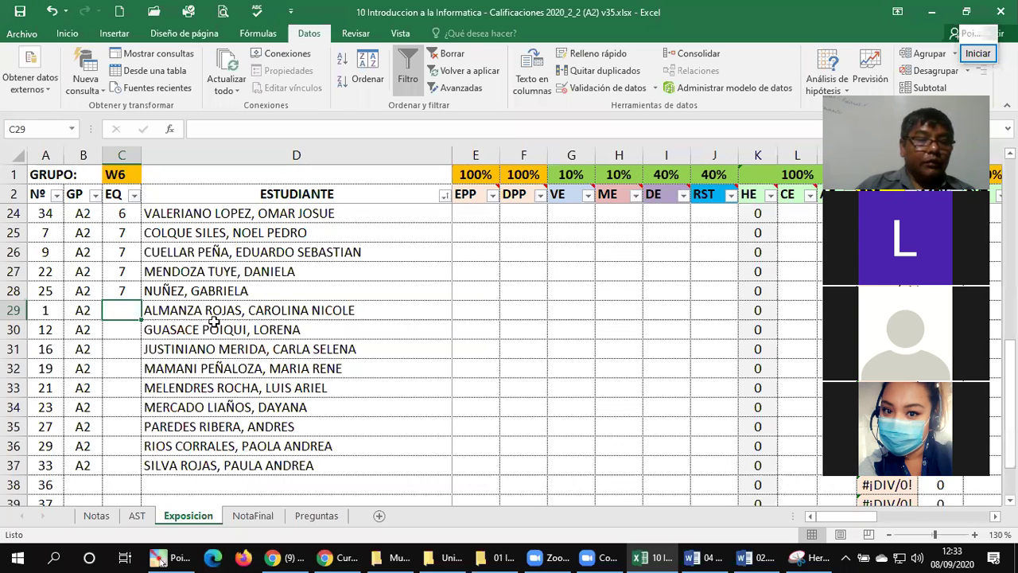
Look through the whole student list, comparing the existing teams with the students who have no EQ number.
scroll(214, 321, "up", 6)
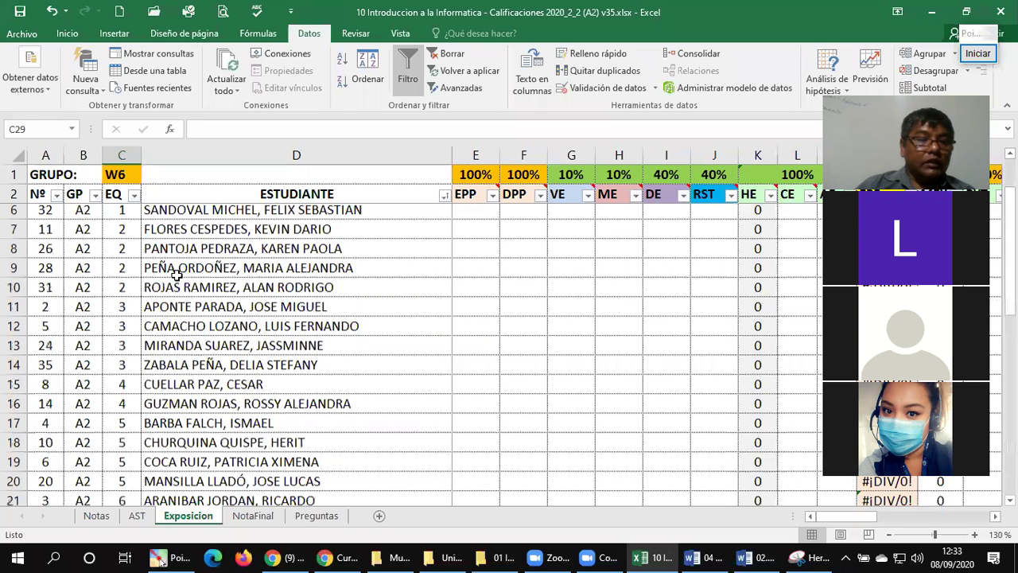
scroll(135, 294, "up", 1)
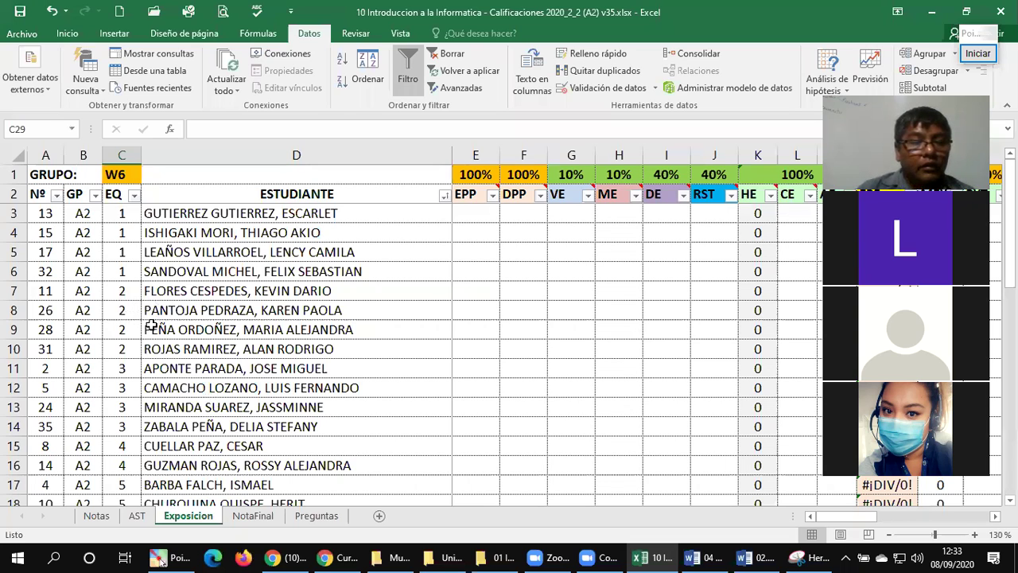
scroll(150, 326, "down", 7)
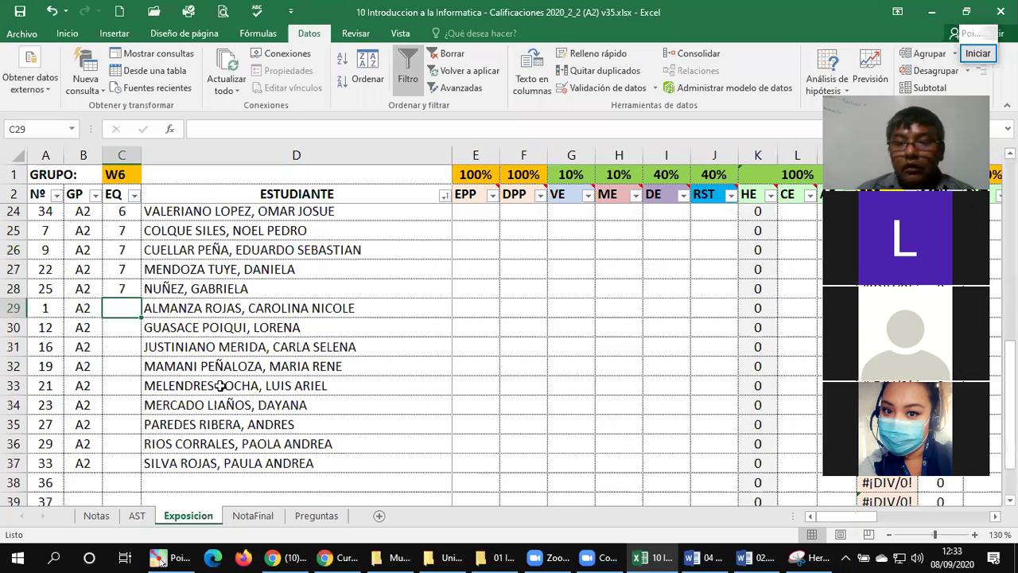
scroll(151, 386, "up", 1)
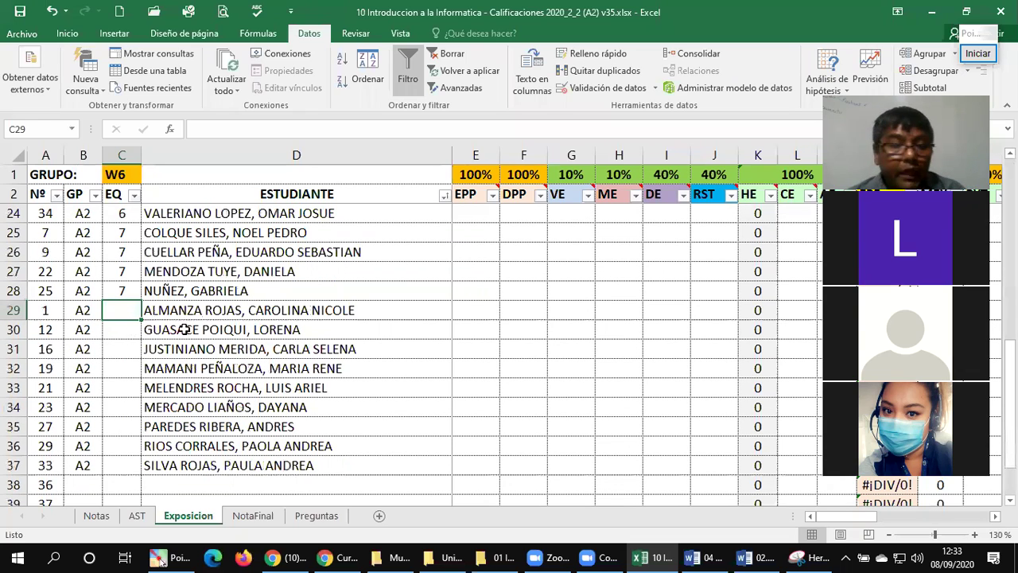
left_click(130, 462)
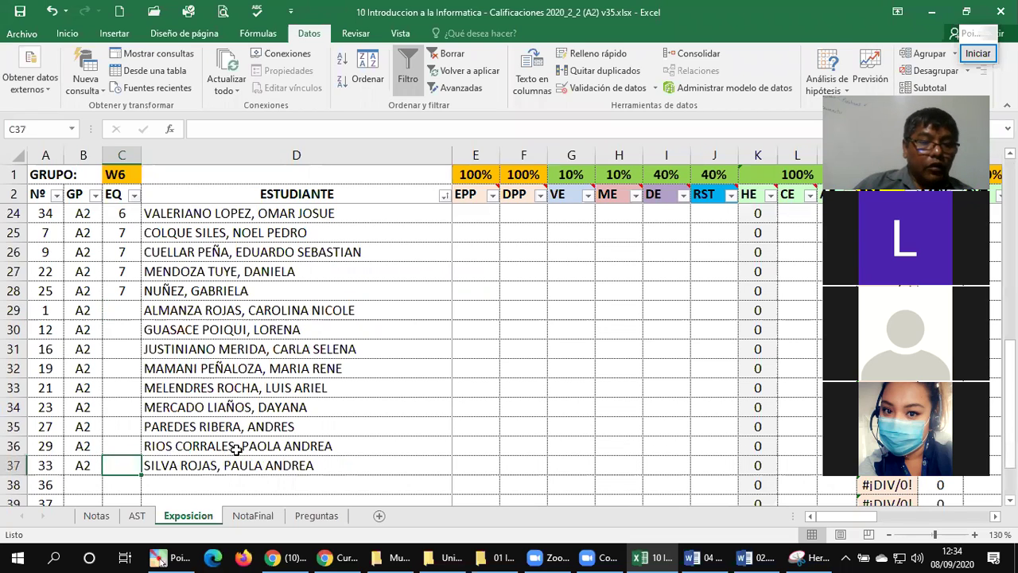
scroll(238, 448, "up", 1)
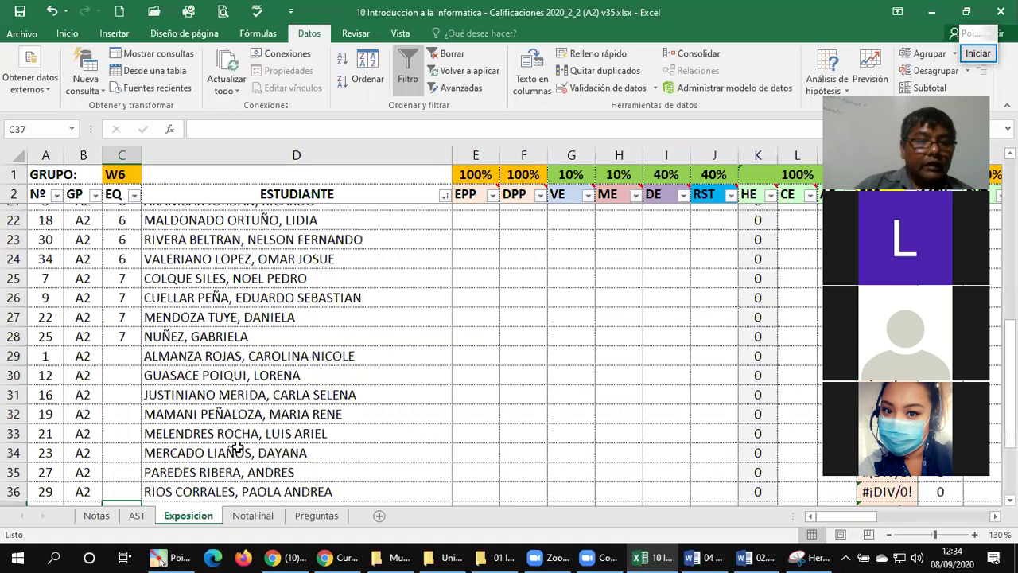
scroll(238, 444, "up", 3)
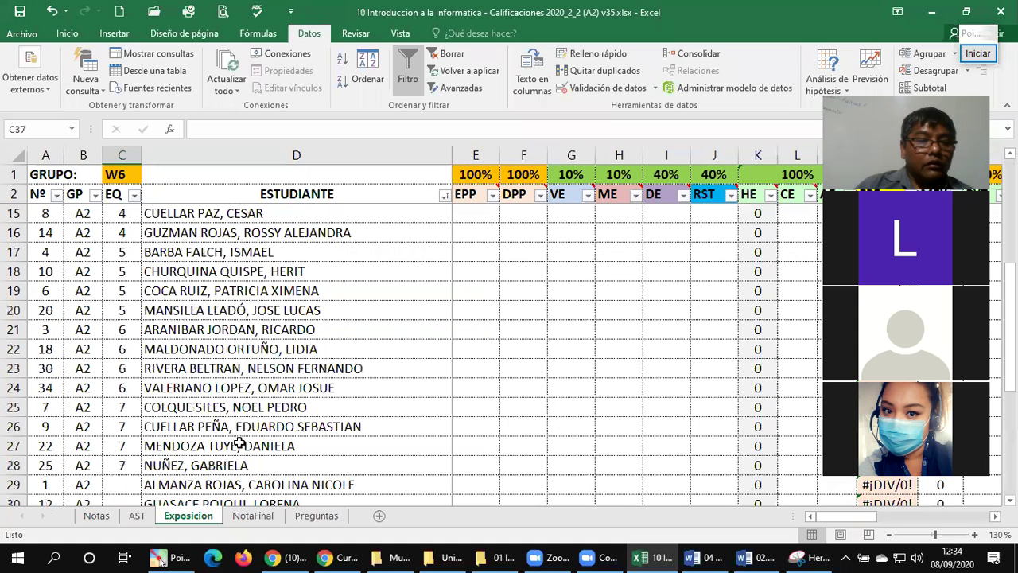
scroll(239, 444, "up", 1)
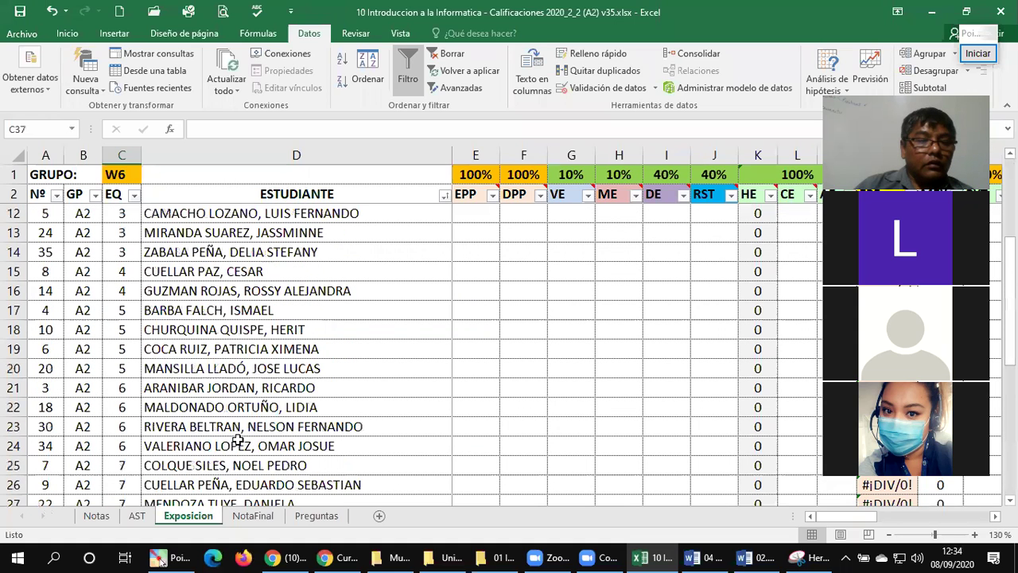
scroll(238, 440, "up", 2)
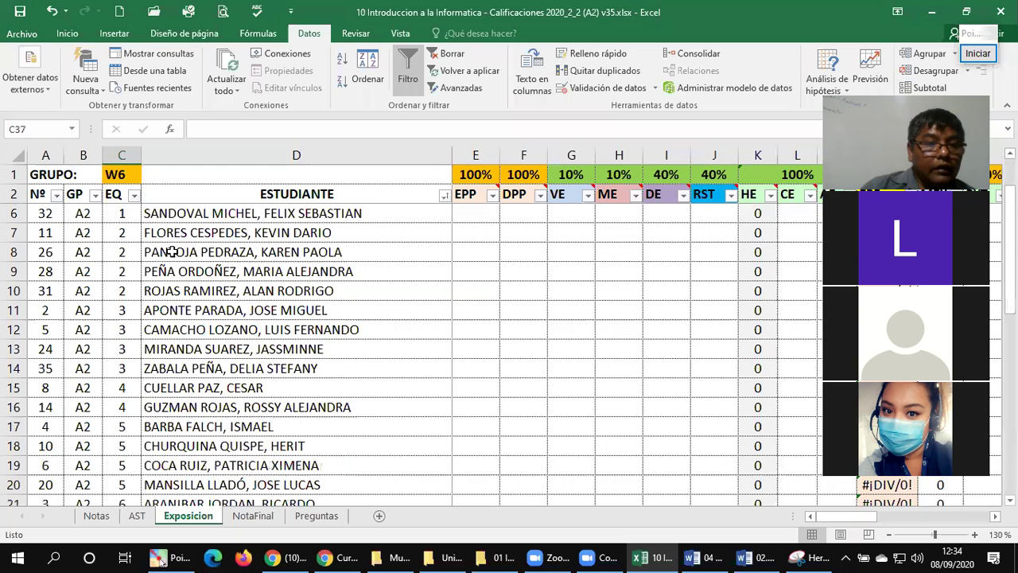
scroll(171, 251, "up", 1)
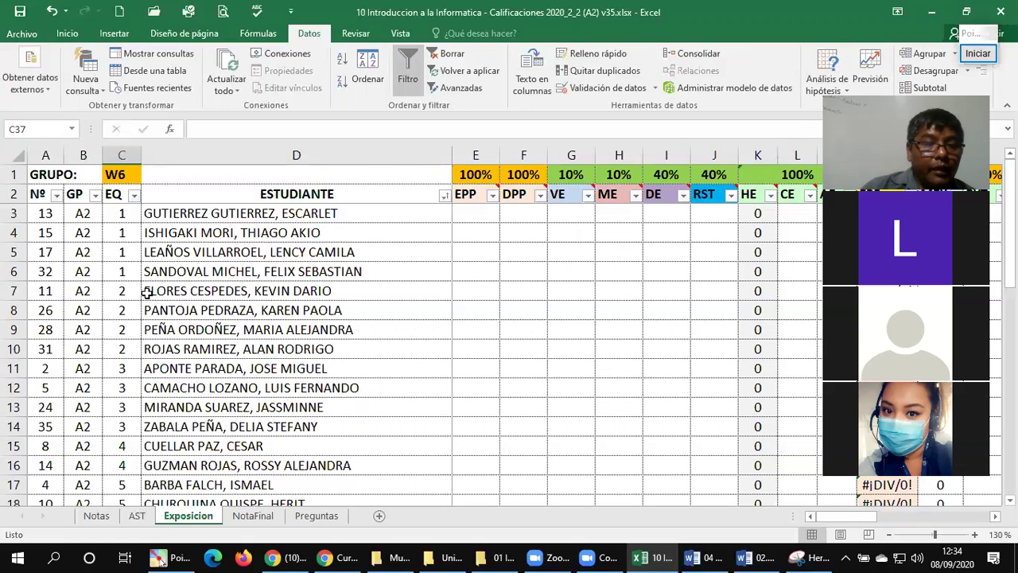
Swap a member of team 2 by clearing the EQ number in C10 and entering 2 in C37.
left_click(130, 348)
key("Delete")
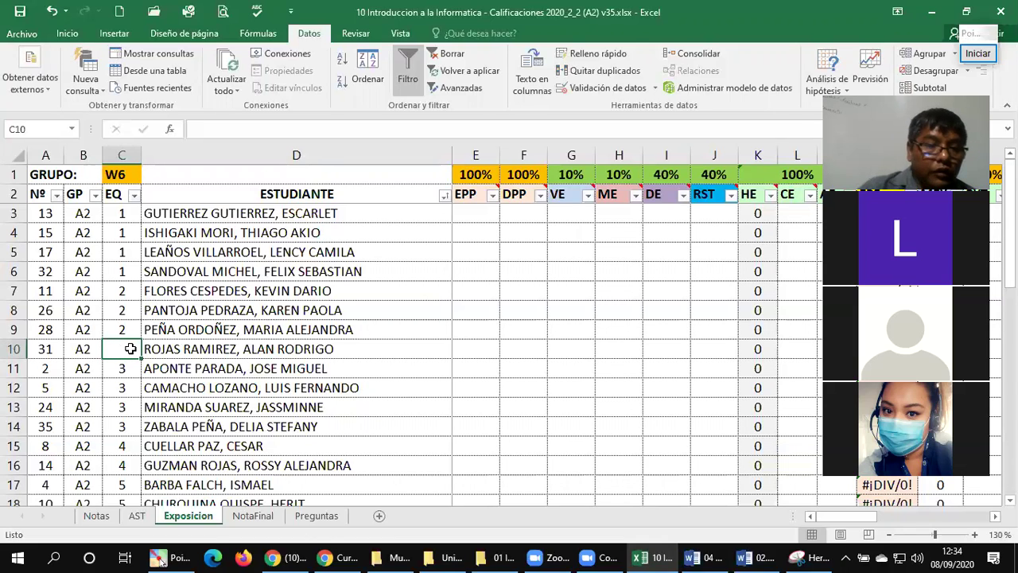
scroll(129, 348, "down", 7)
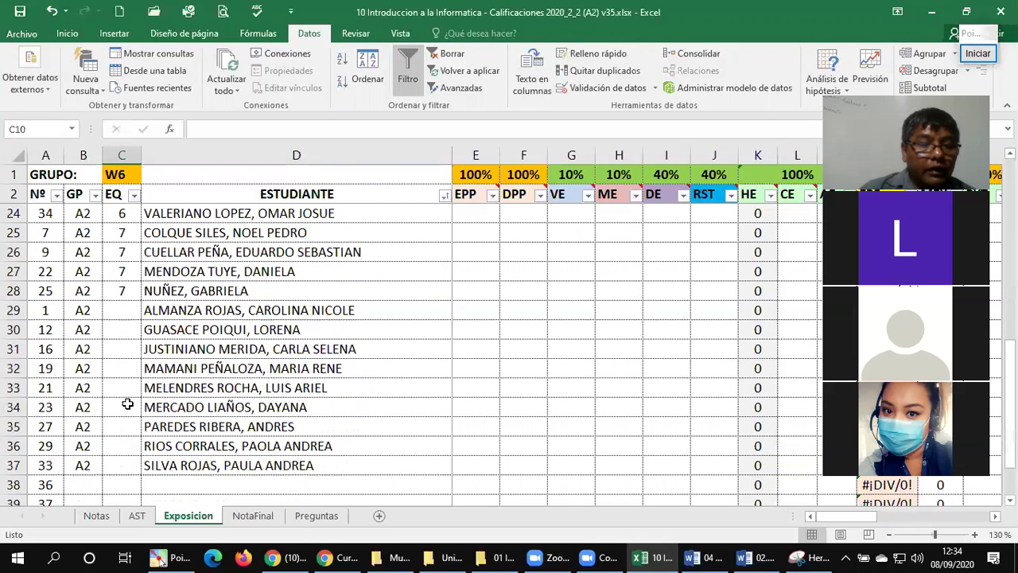
scroll(146, 378, "up", 5)
scroll(146, 371, "up", 1)
scroll(148, 377, "down", 1)
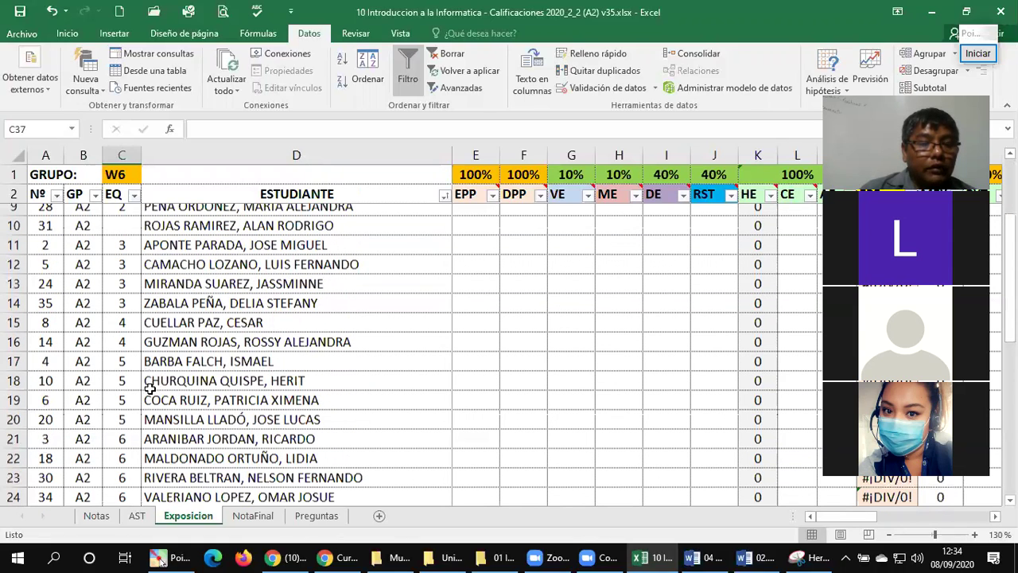
key("Down")
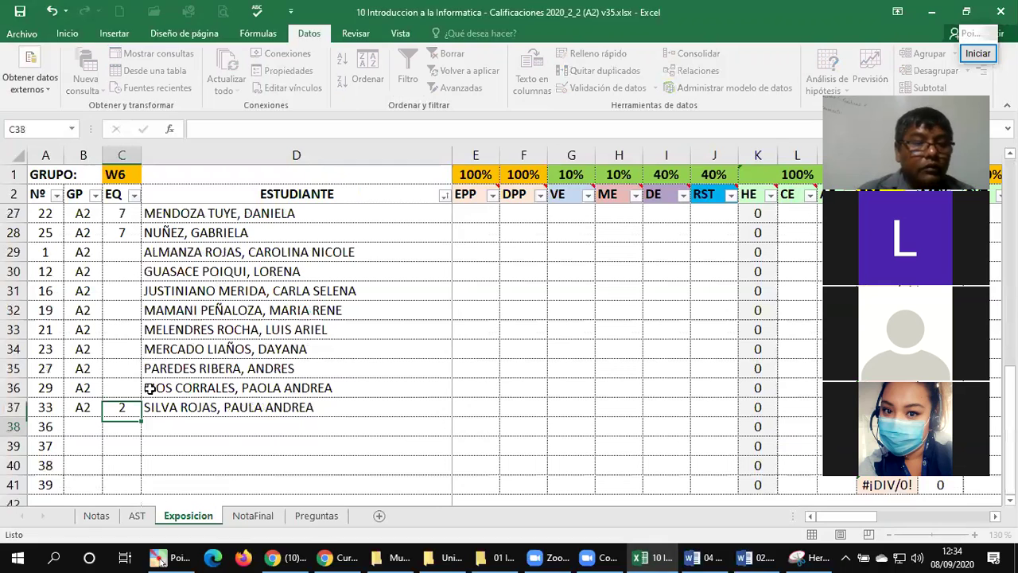
Sort the student table by EQ from smallest to largest and by ESTUDIANTE from A to Z.
scroll(141, 350, "up", 5)
left_click(367, 78)
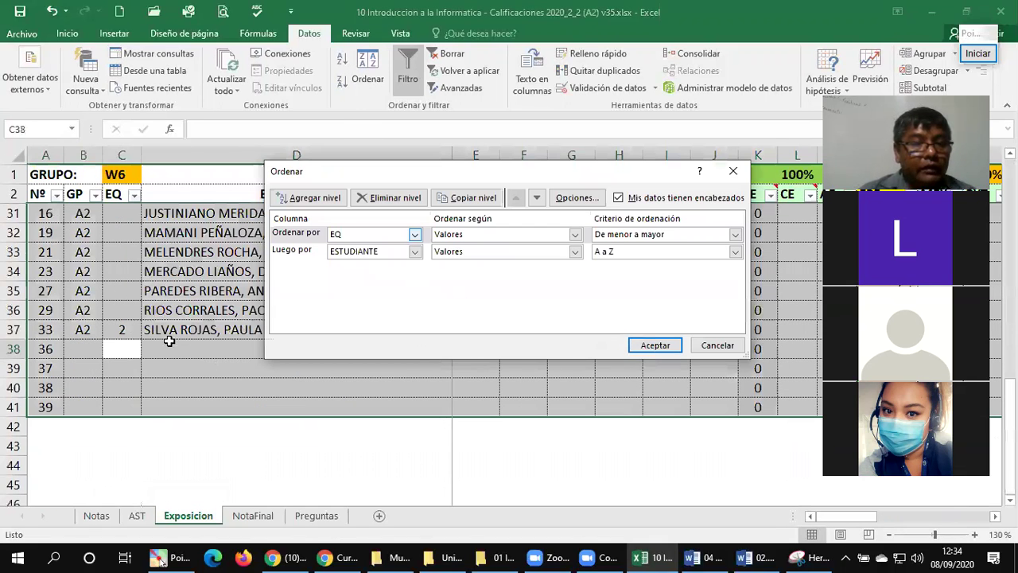
key("Return")
Check the members of team 2 and the students without a team in D29:D37 of the sorted list.
left_click_drag(126, 293, 215, 366)
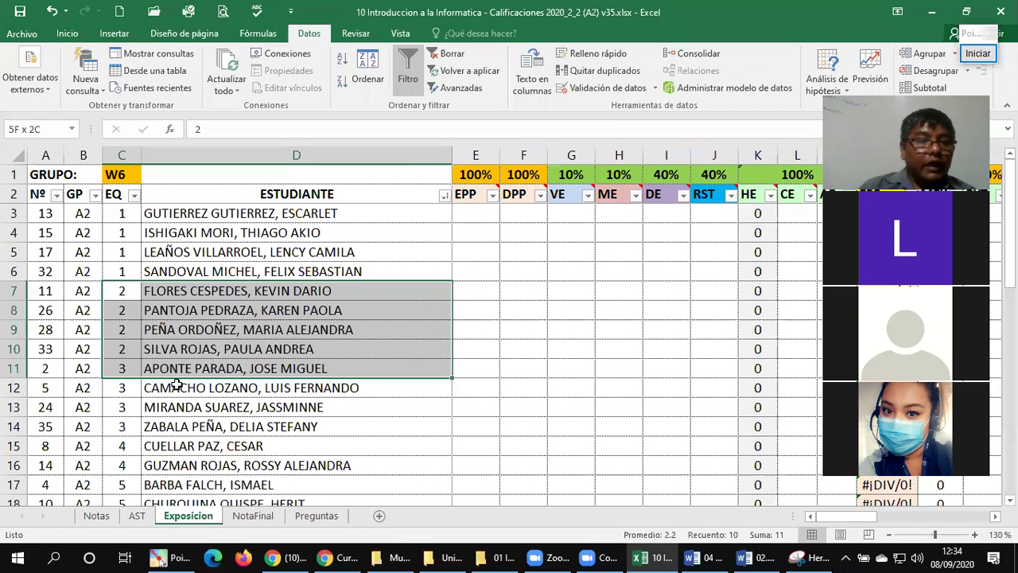
scroll(173, 374, "down", 7)
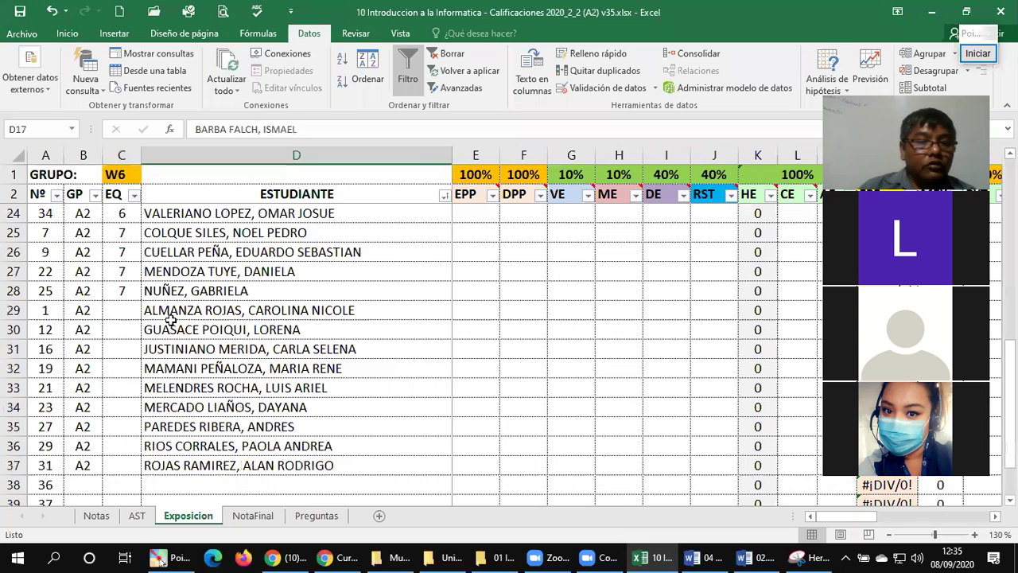
left_click_drag(169, 310, 192, 465)
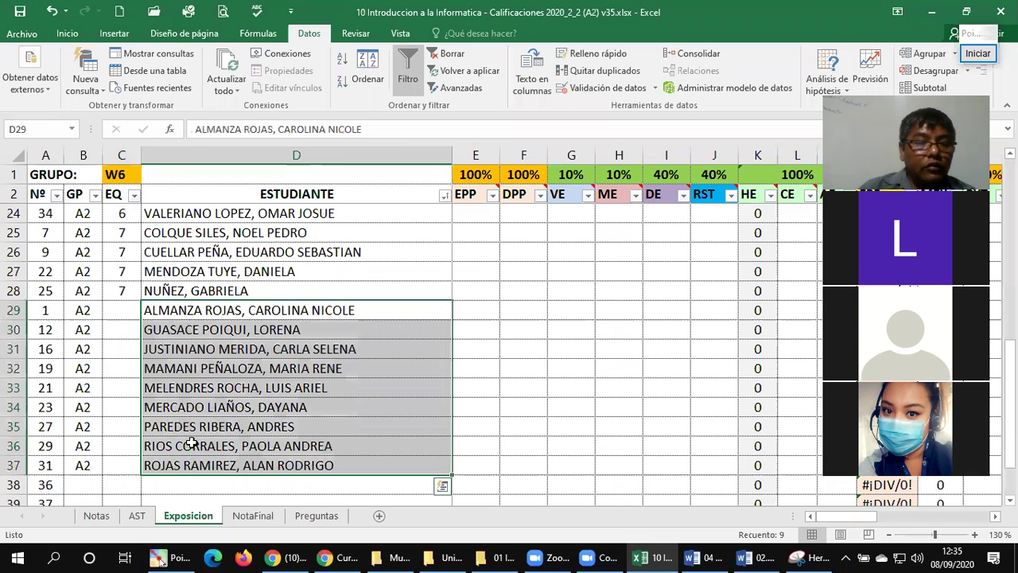
Assign team 8 to the student in row 29 by entering 8 in C29.
left_click(129, 315)
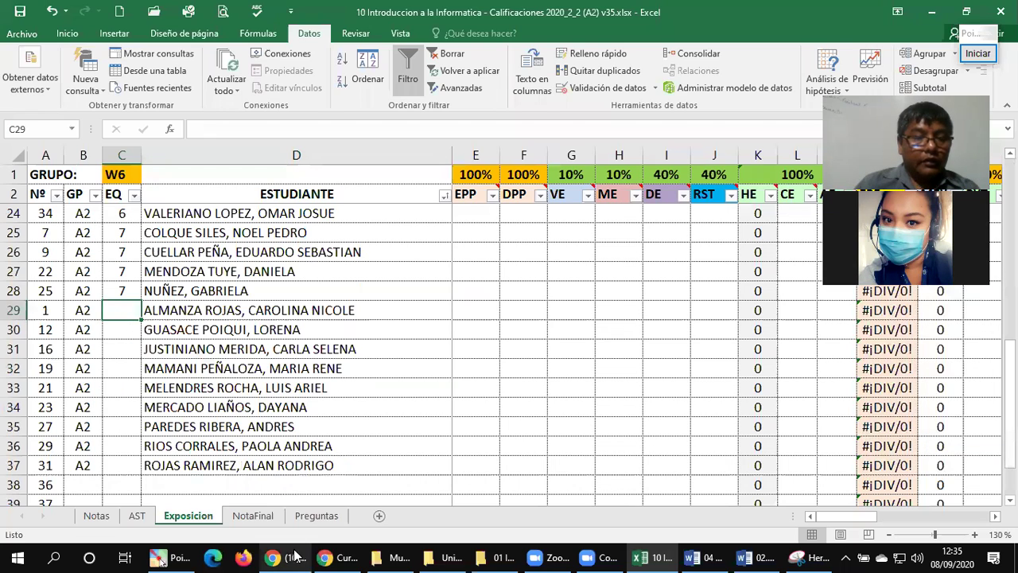
left_click(125, 334)
left_click(127, 311)
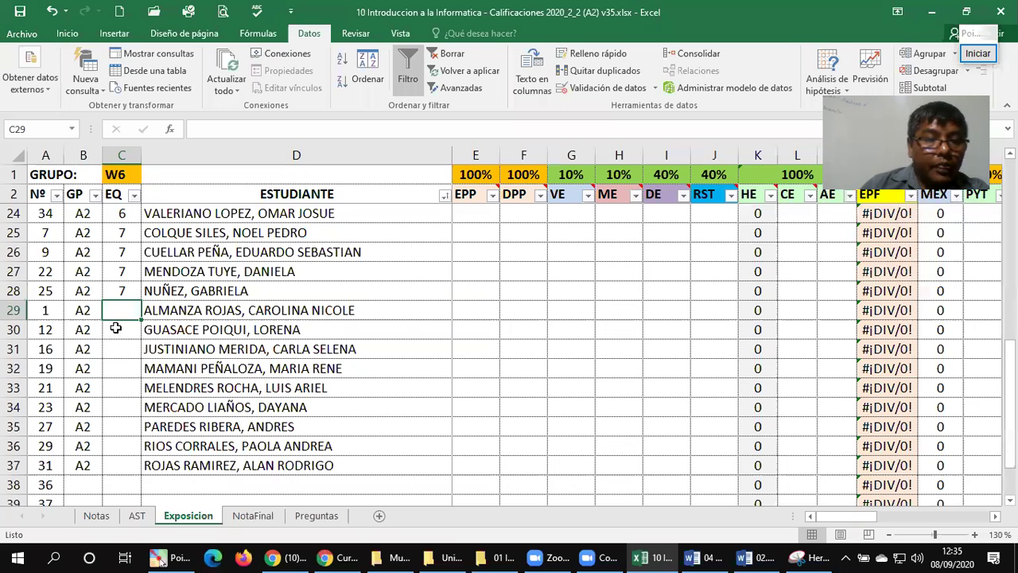
type("8")
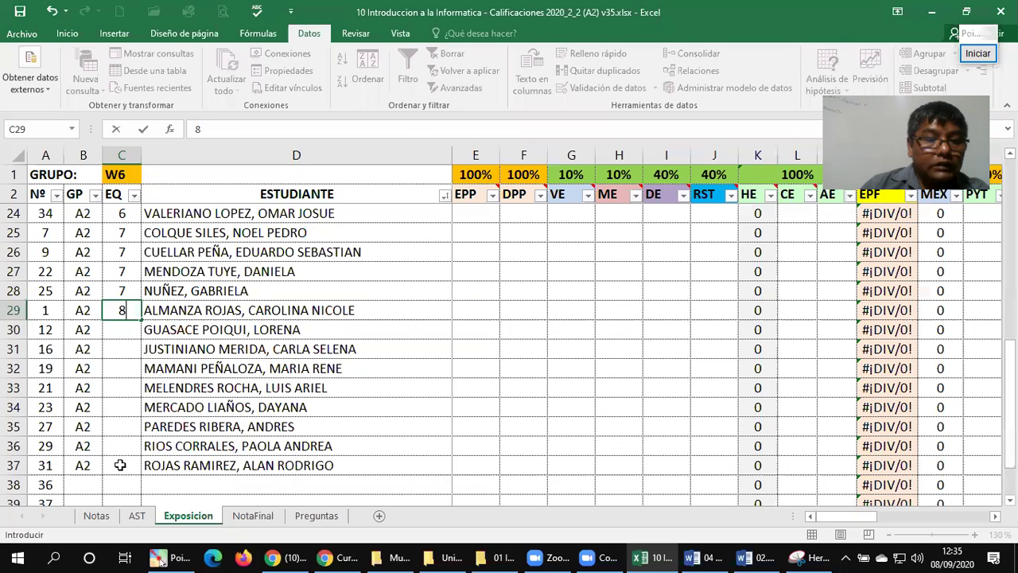
left_click(119, 465)
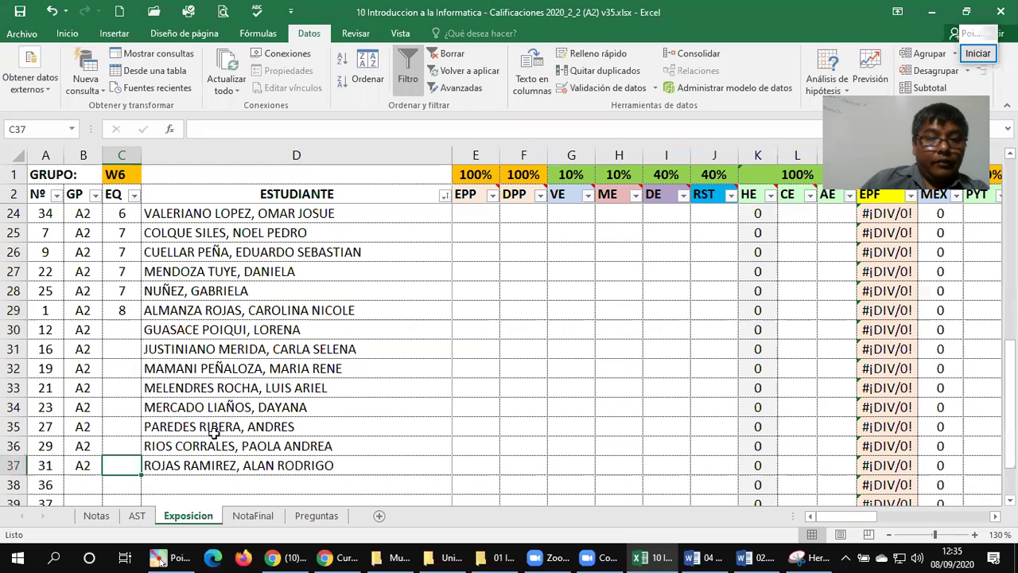
Assign team 8 to the students in rows 36, 34 and 32 by entering 8 in C36, C34 and C32.
left_click(117, 448)
type("8")
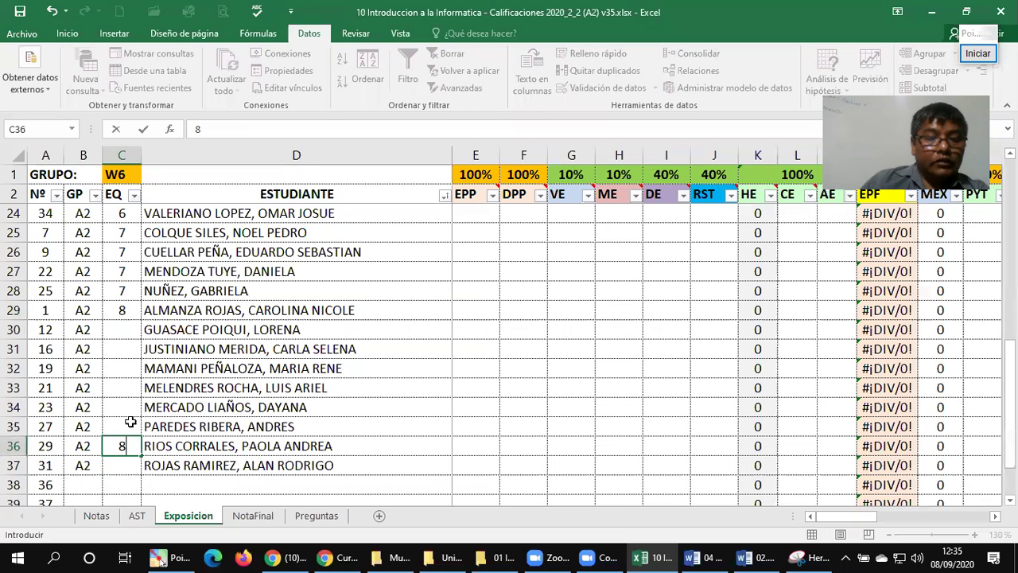
left_click(130, 422)
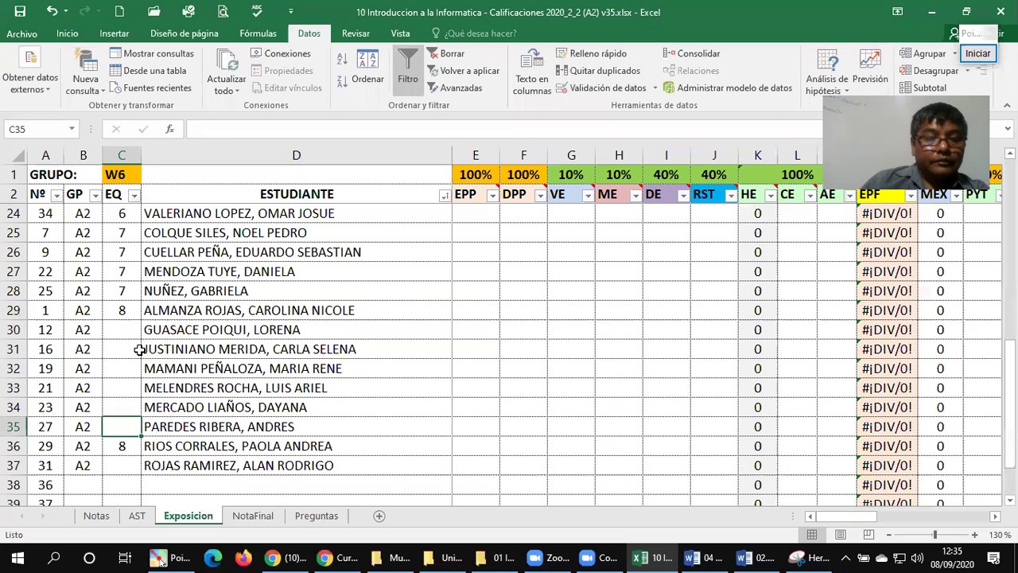
left_click(123, 407)
type("8")
left_click(125, 368)
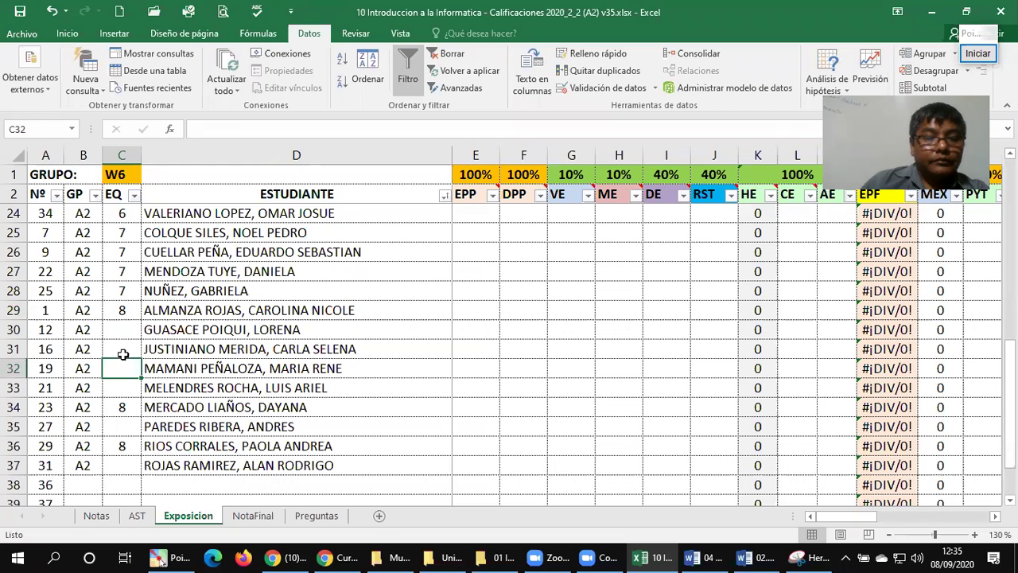
type("8")
Sort the student table by EQ from smallest to largest and by ESTUDIANTE from A to Z again.
left_click(120, 348)
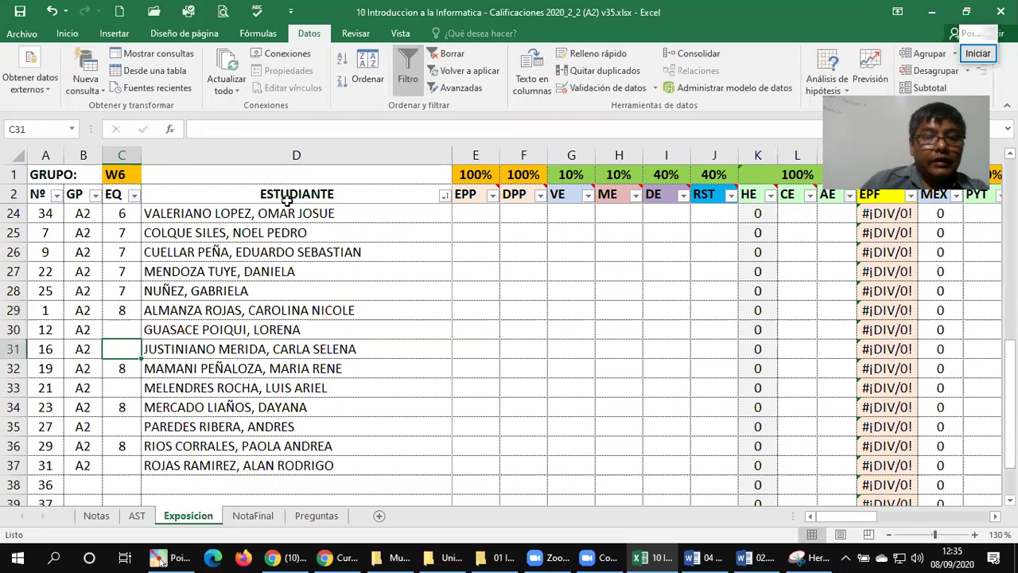
left_click(408, 83)
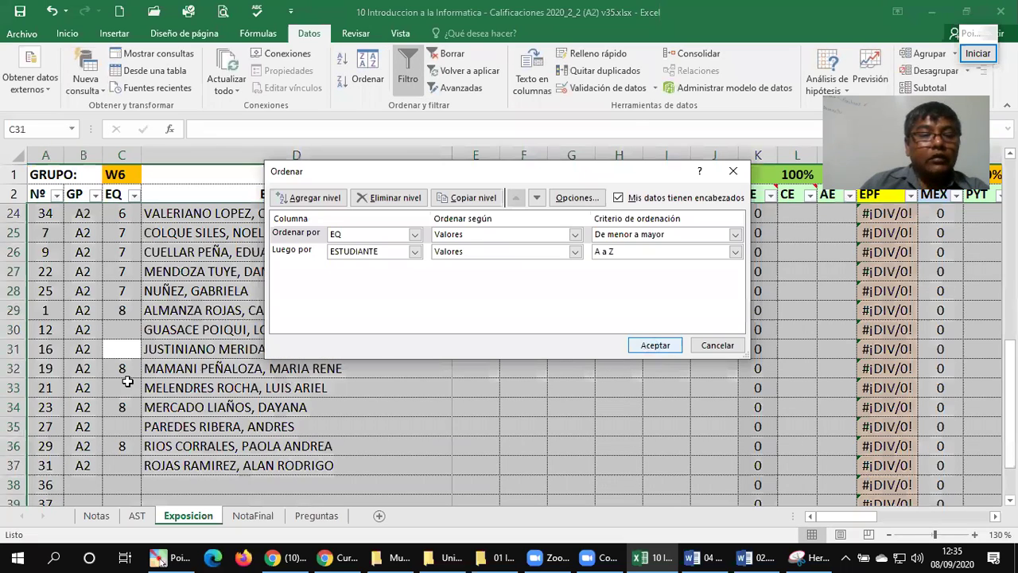
key("Return")
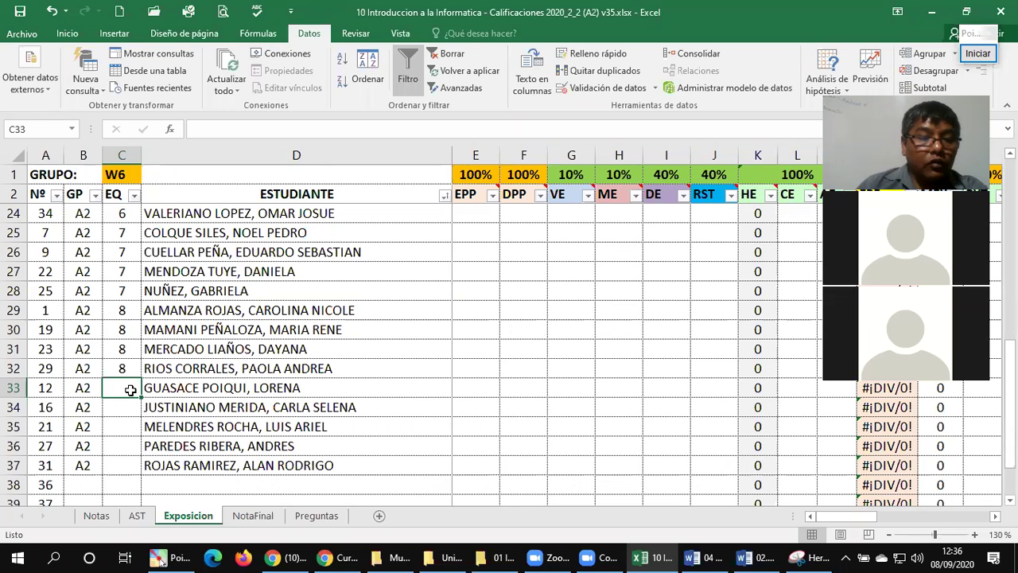
Assign team 9 to the first student without a team by entering 9 in C33.
type("9")
key("Return")
left_click(123, 389)
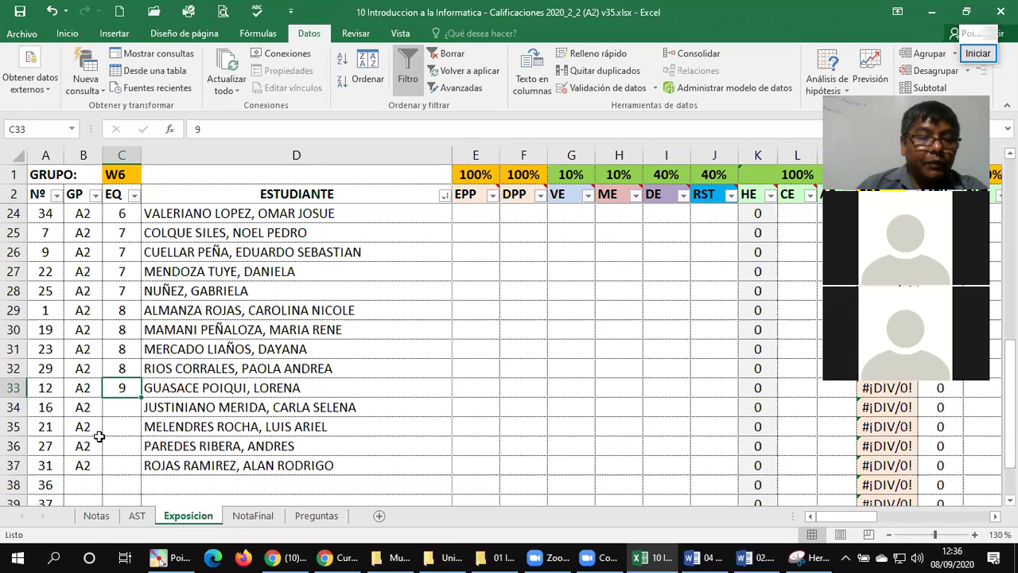
left_click(178, 411)
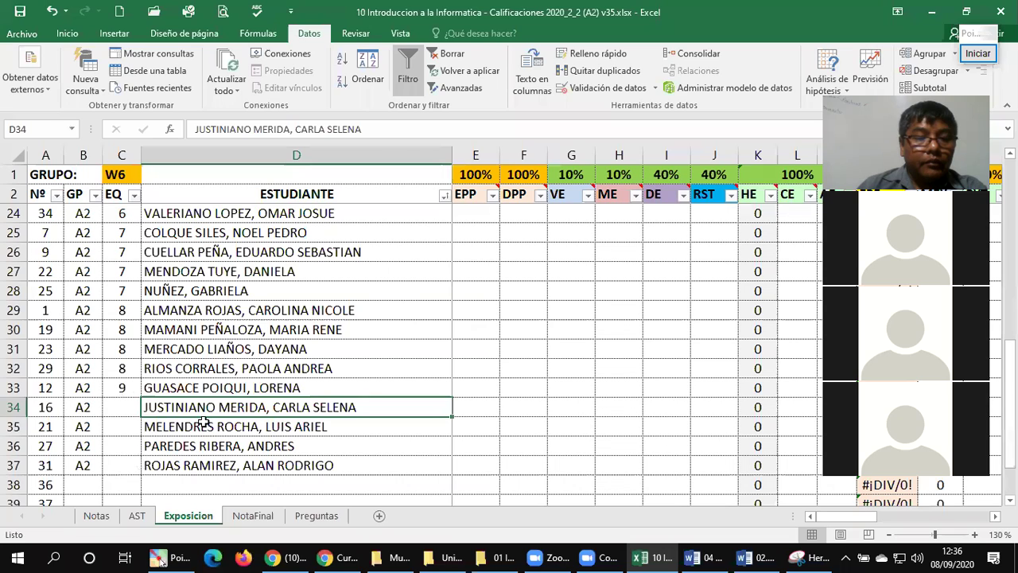
key("Up")
key("Left")
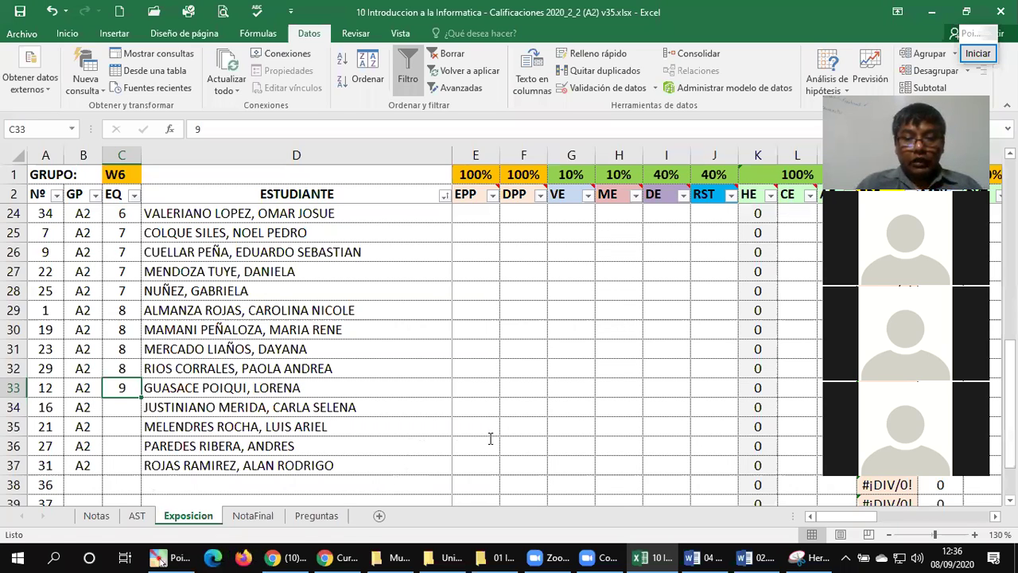
Switch to WhatsApp Web, check the members listed in the latest Introducción Informatica group message, and return to the Excel workbook.
key("alt+Tab")
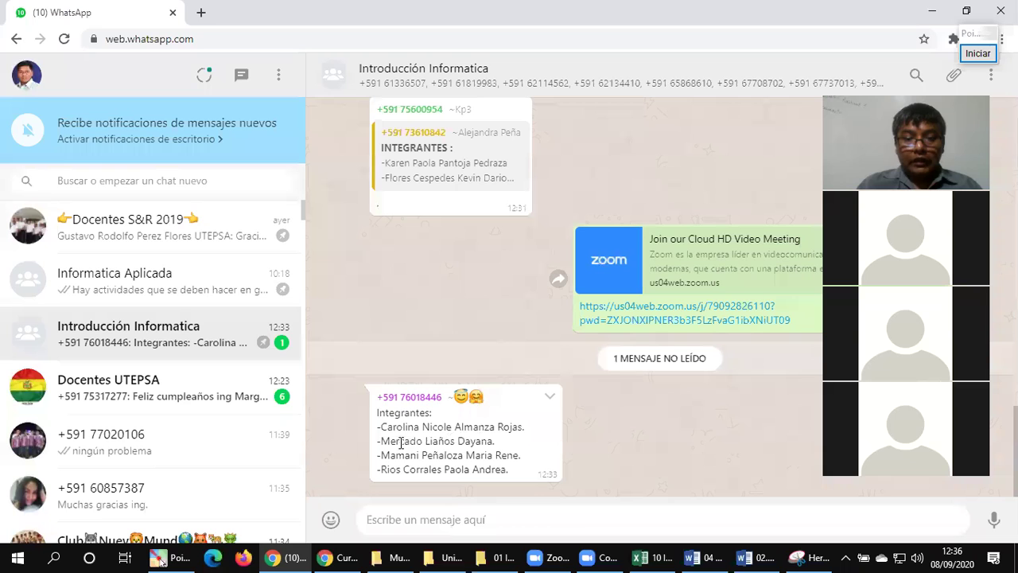
triple_click(394, 469)
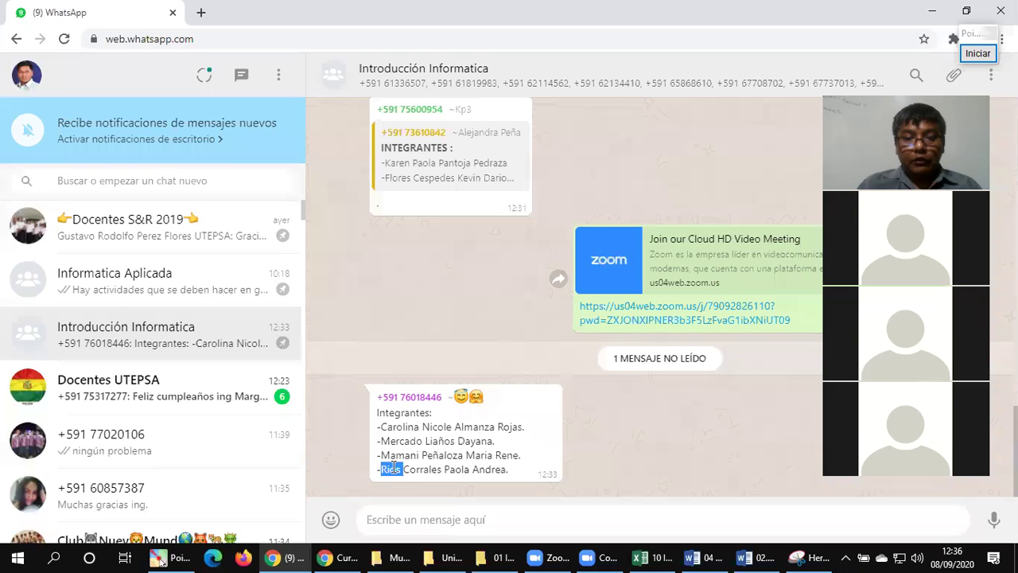
double_click(409, 452)
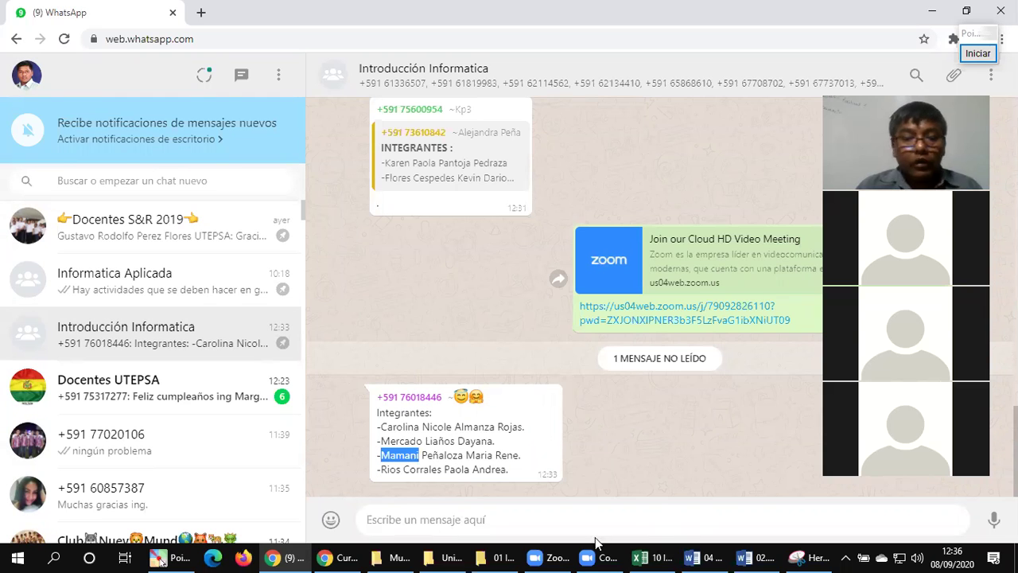
key("alt+Tab")
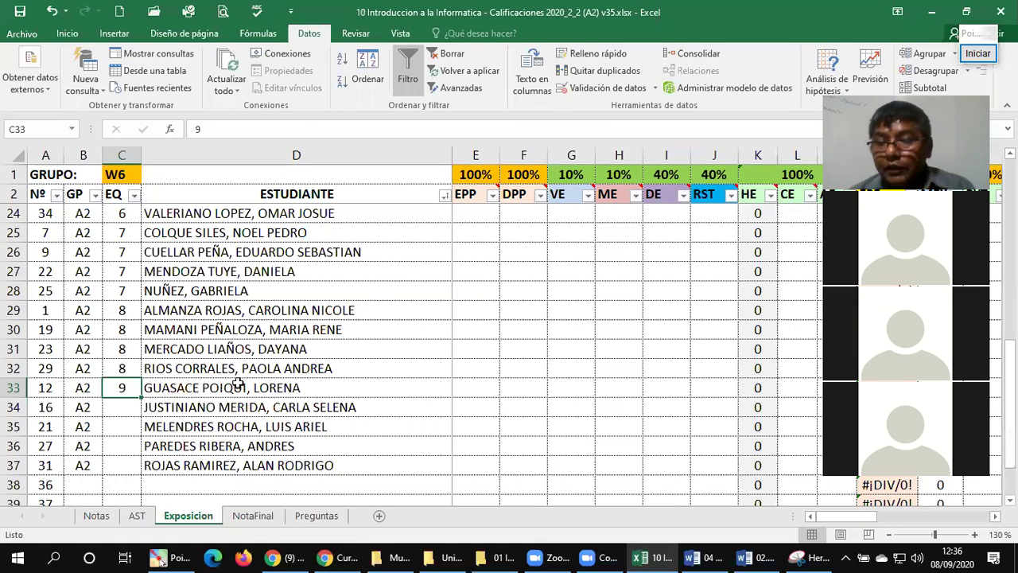
Review the students in D33:D37 and compare them with the members of team 4 in D15:D16.
left_click(176, 389)
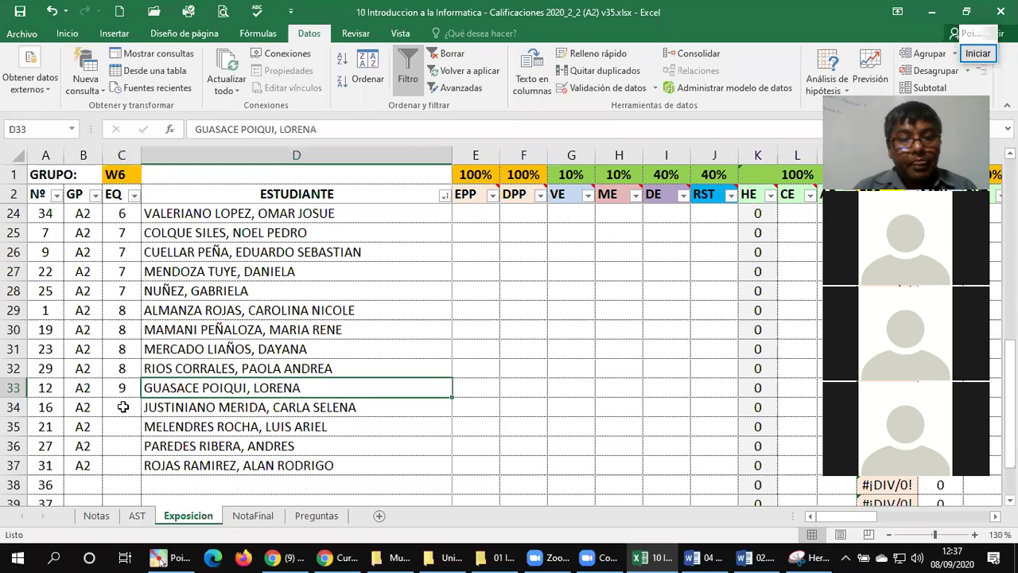
left_click(129, 407)
left_click(174, 410)
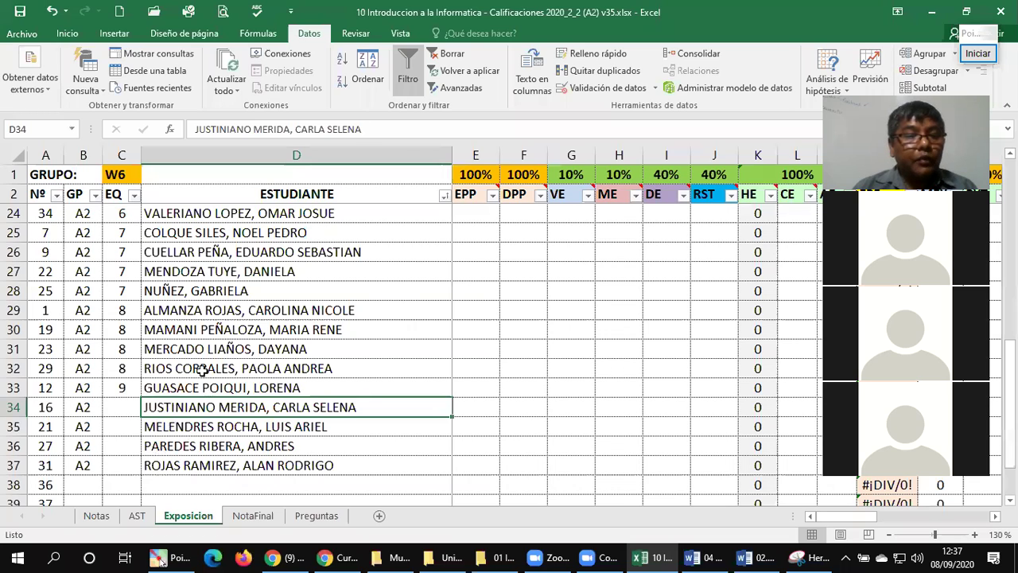
key("Down")
key("Down")
key("Down")
scroll(199, 362, "up", 2)
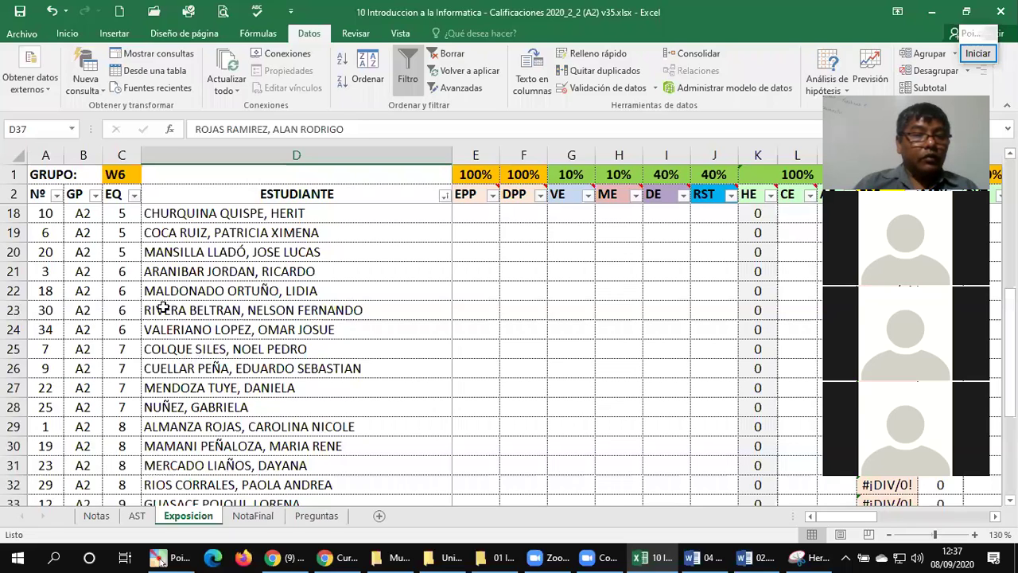
scroll(155, 331, "up", 4)
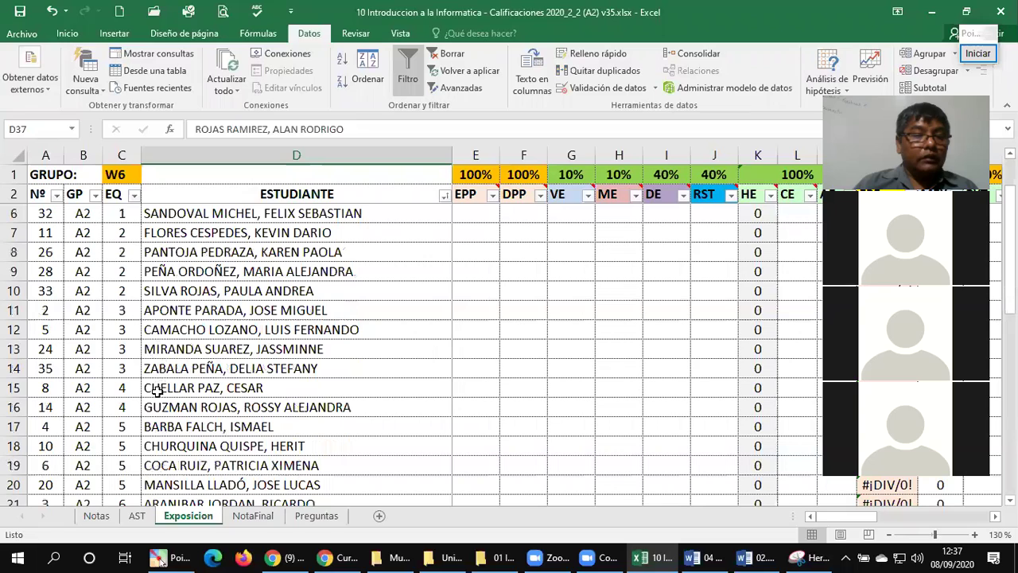
left_click_drag(159, 388, 217, 417)
scroll(216, 417, "down", 2)
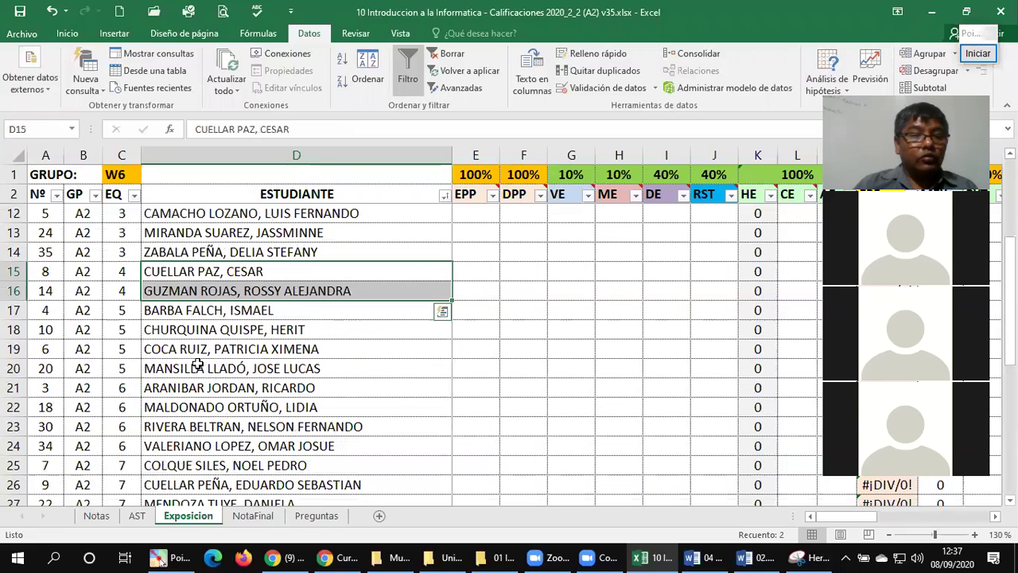
scroll(197, 367, "down", 4)
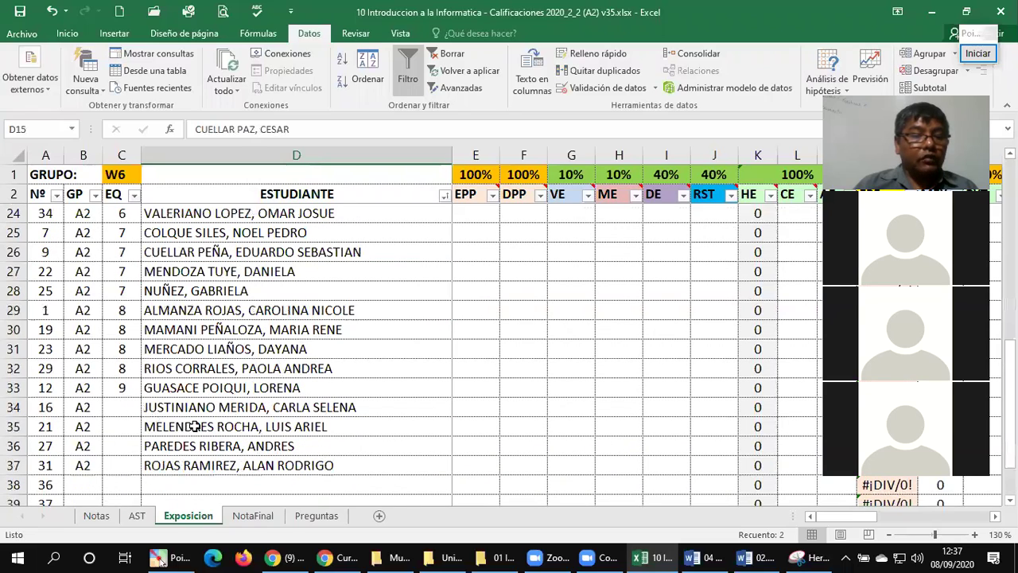
left_click(131, 412)
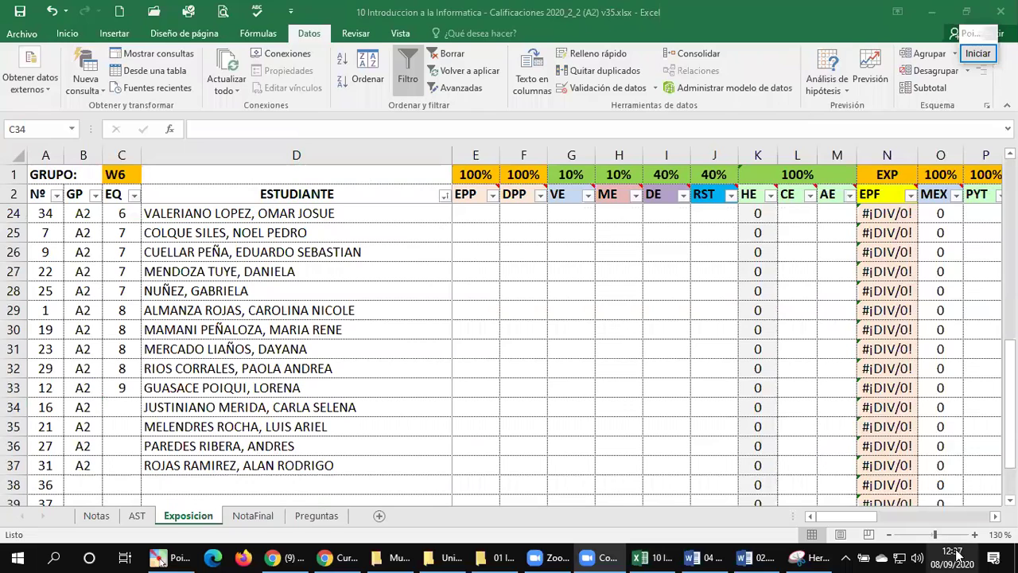
Switch to the Word document "02.01 Unidad 2 - Procesador de textos Word v02.docx".
left_click(391, 529)
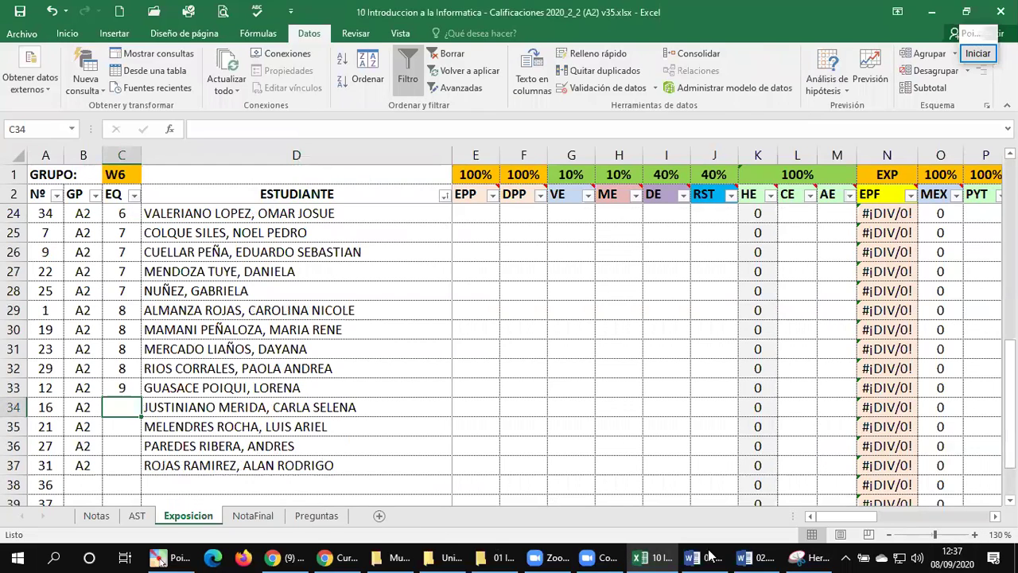
left_click(761, 554)
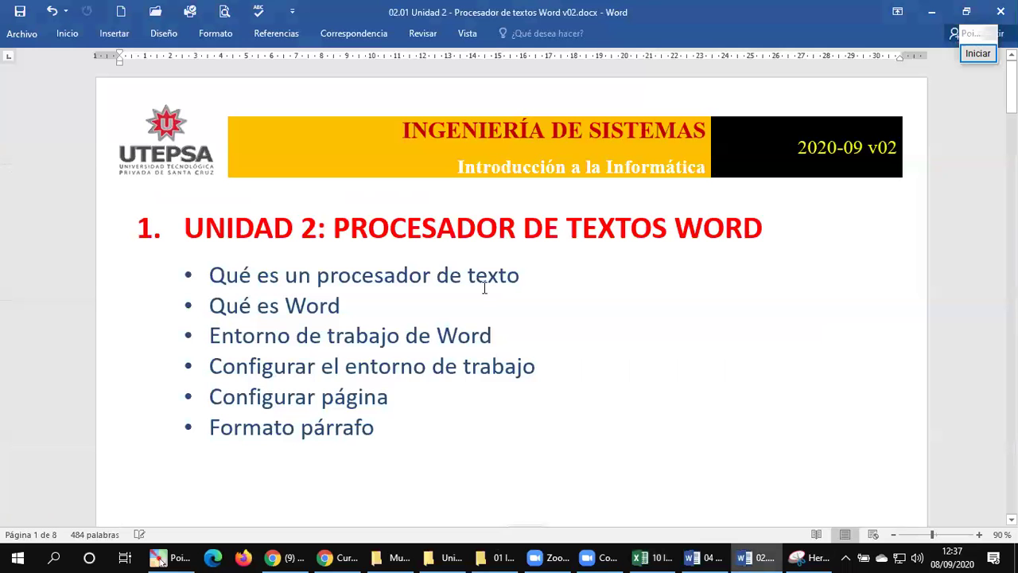